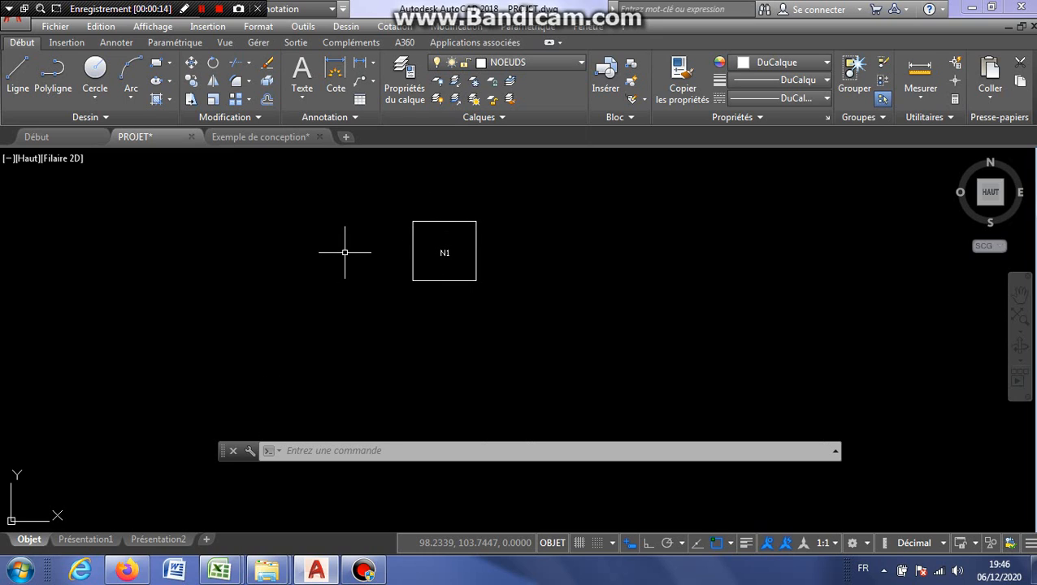
- Examine the geometry position coordinates in the properties of the N1 node text, closing the properties and clearing the selection
scroll(447, 252, up, 3)
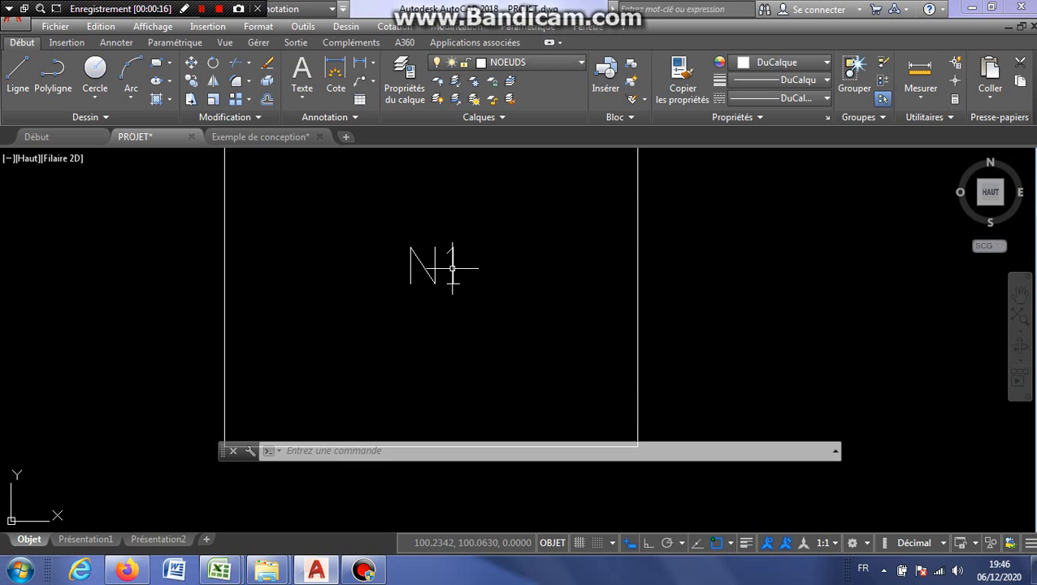
click(452, 268)
right_click(412, 285)
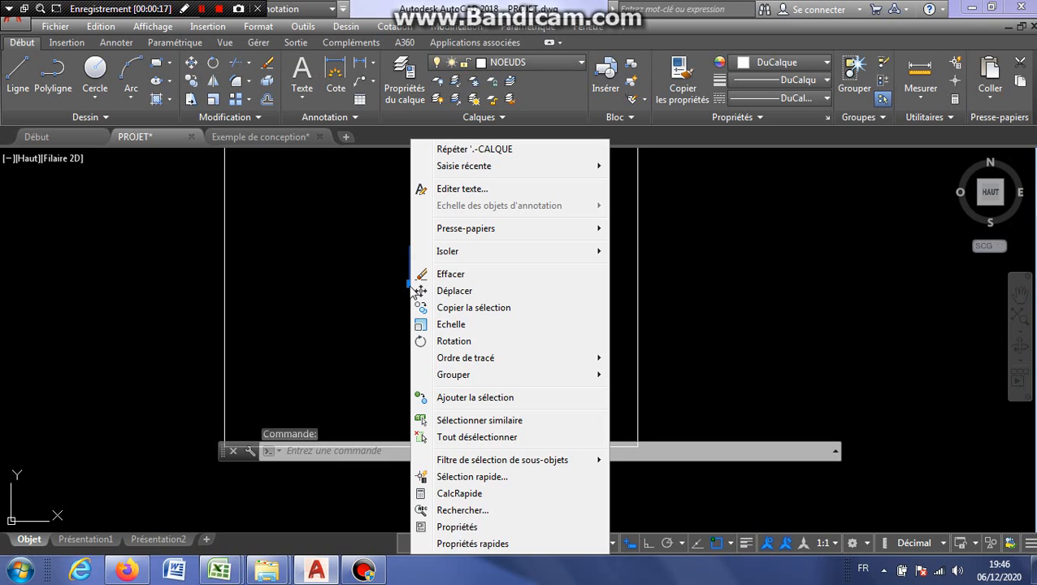
click(463, 527)
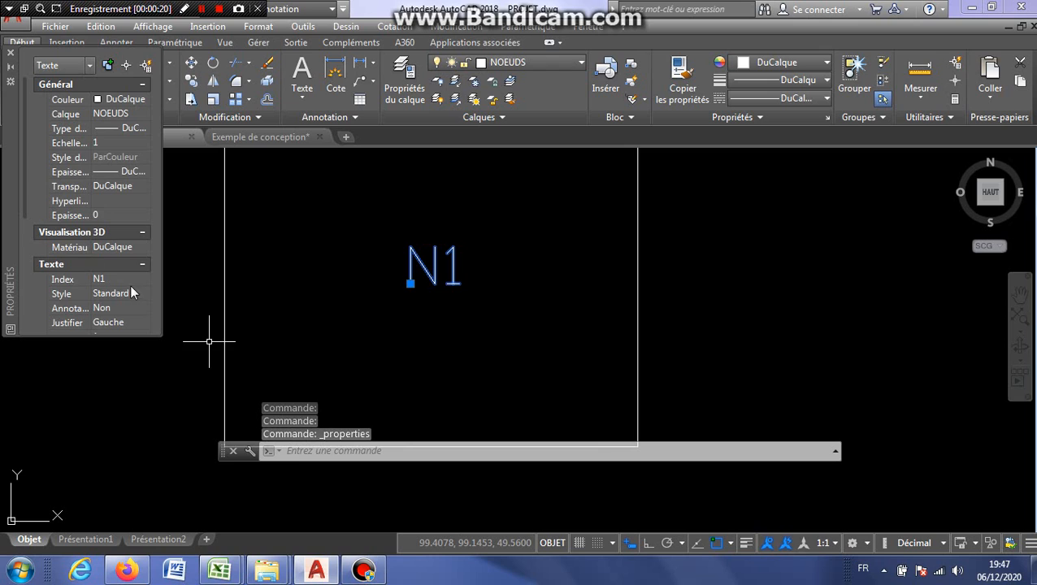
drag(23, 195, 17, 317)
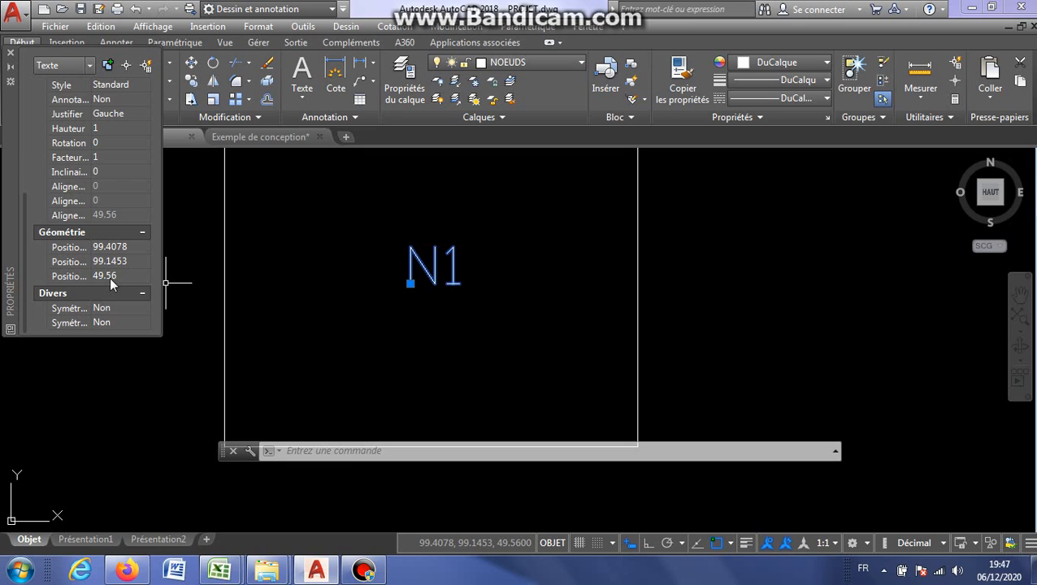
click(11, 54)
scroll(483, 281, down, 5)
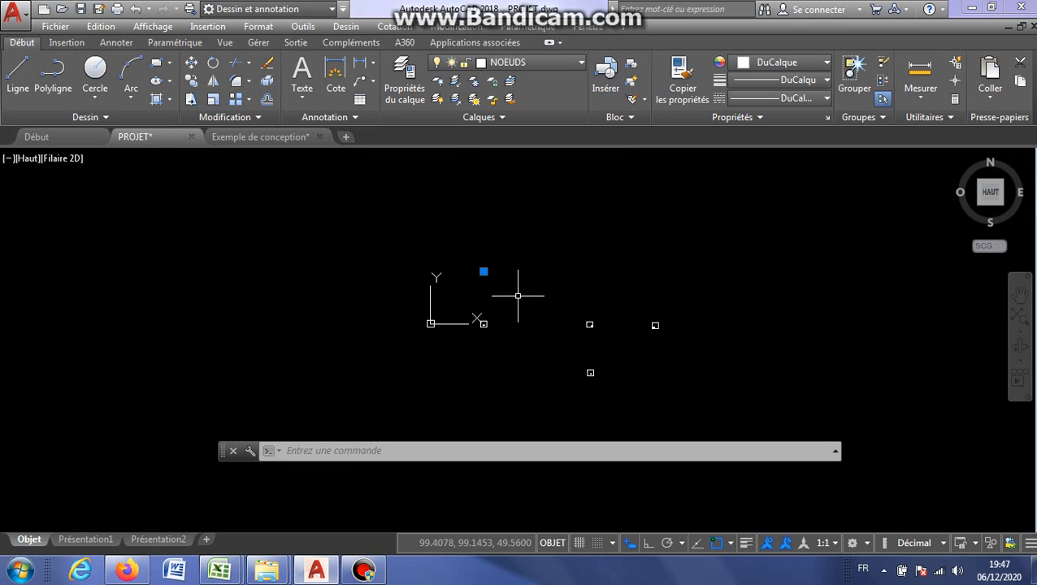
key(Escape)
key(Escape)
- Run the ND routine with the square around N1 as sample polyline, export the nodes to NOEUDS.TXT and close the resulting file
scroll(491, 268, up, 5)
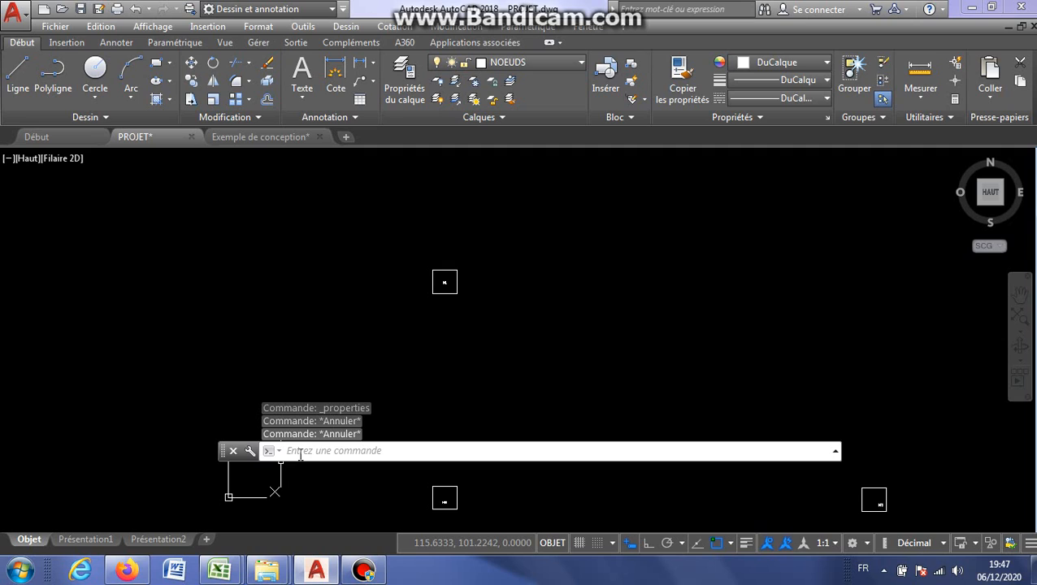
text(ND)
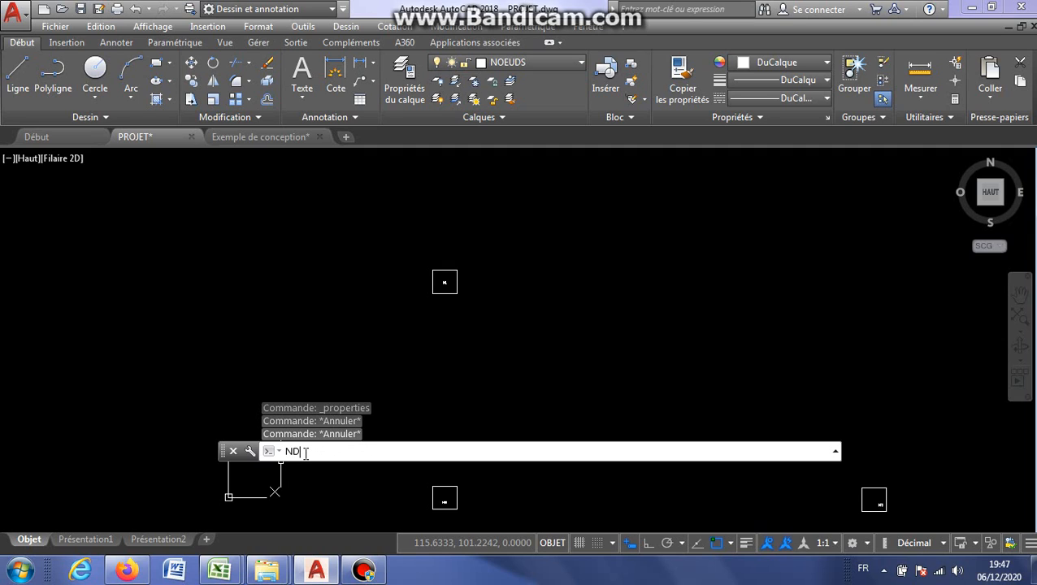
key(Return)
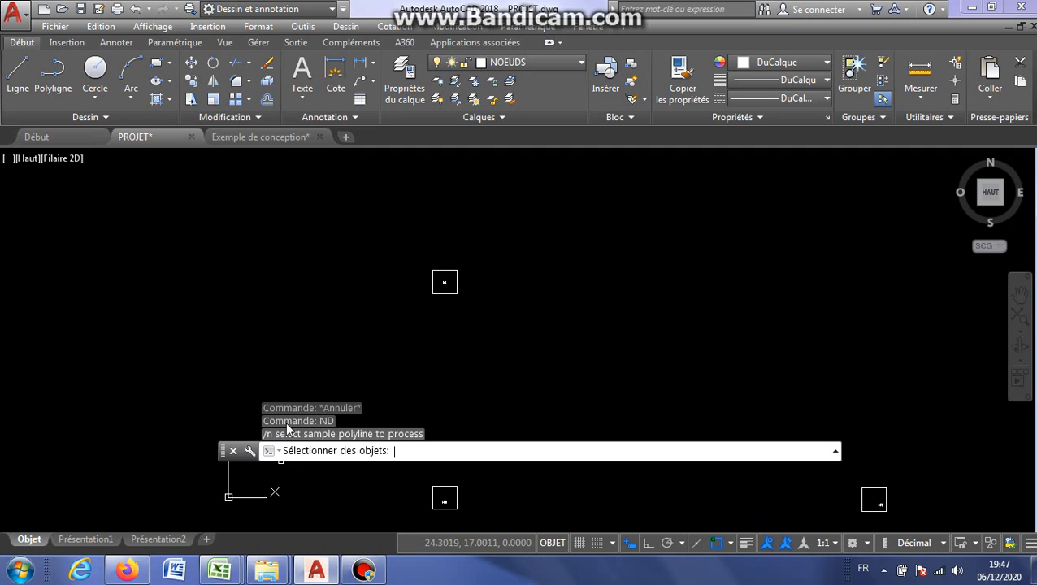
scroll(445, 269, up, 2)
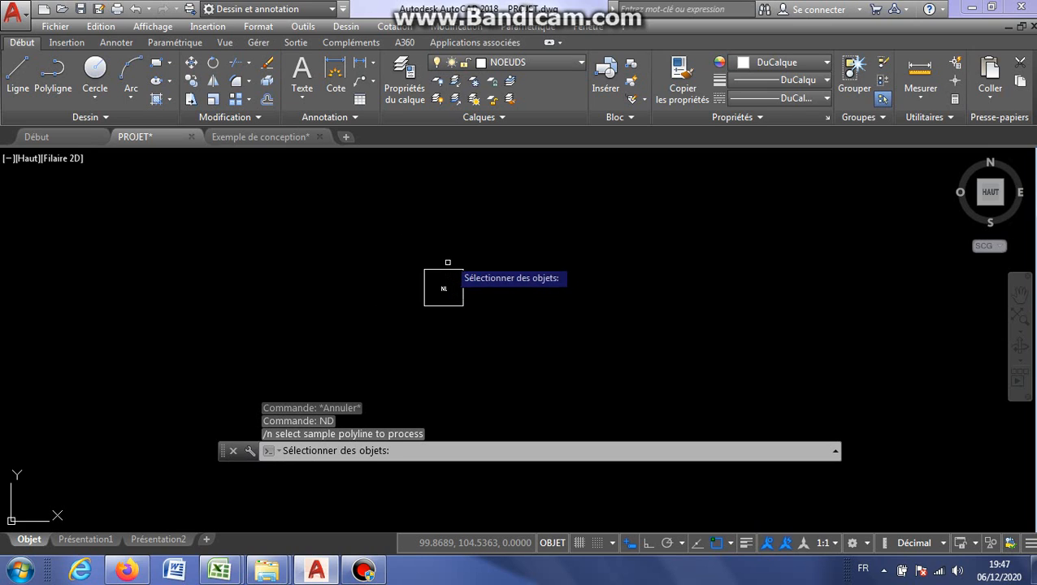
click(440, 269)
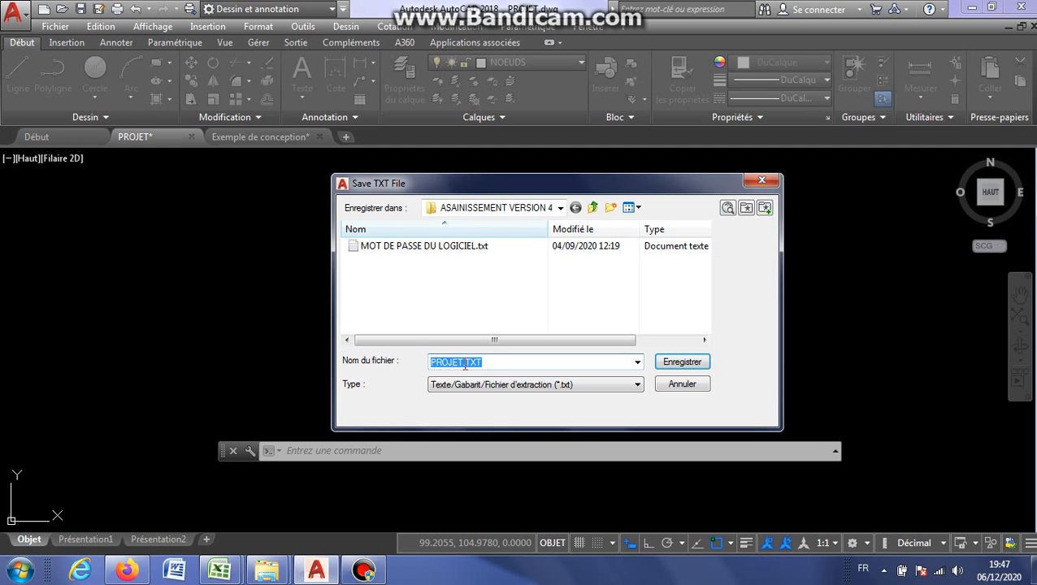
drag(465, 365, 350, 370)
text(NOEUDS)
click(683, 360)
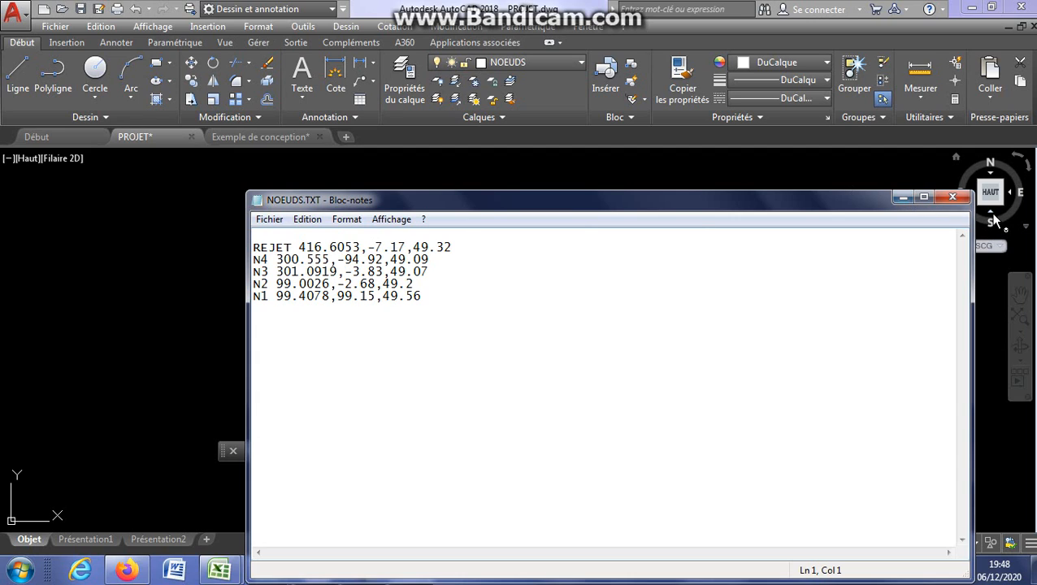
click(955, 198)
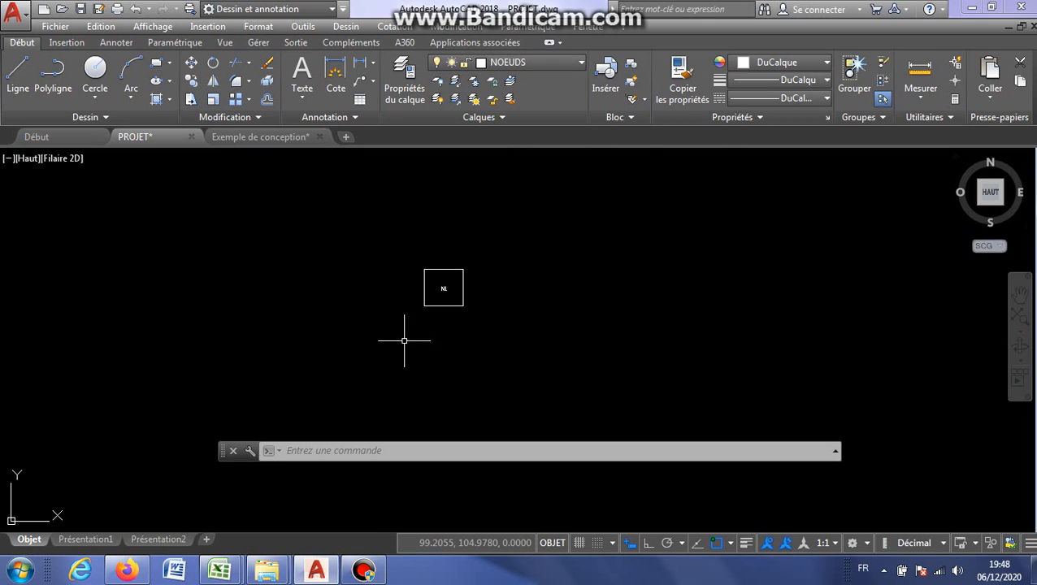
click(363, 574)
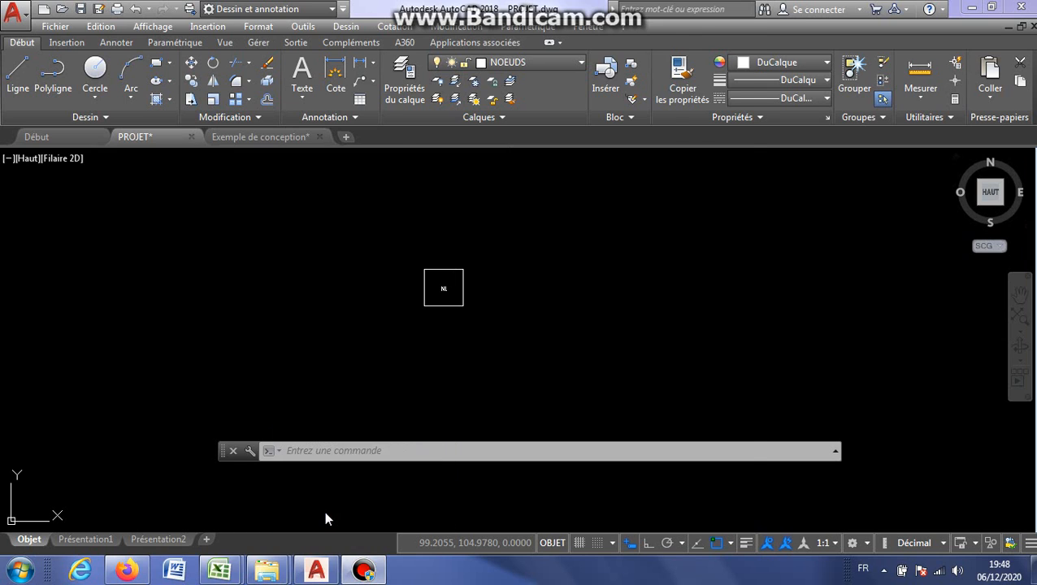
click(698, 32)
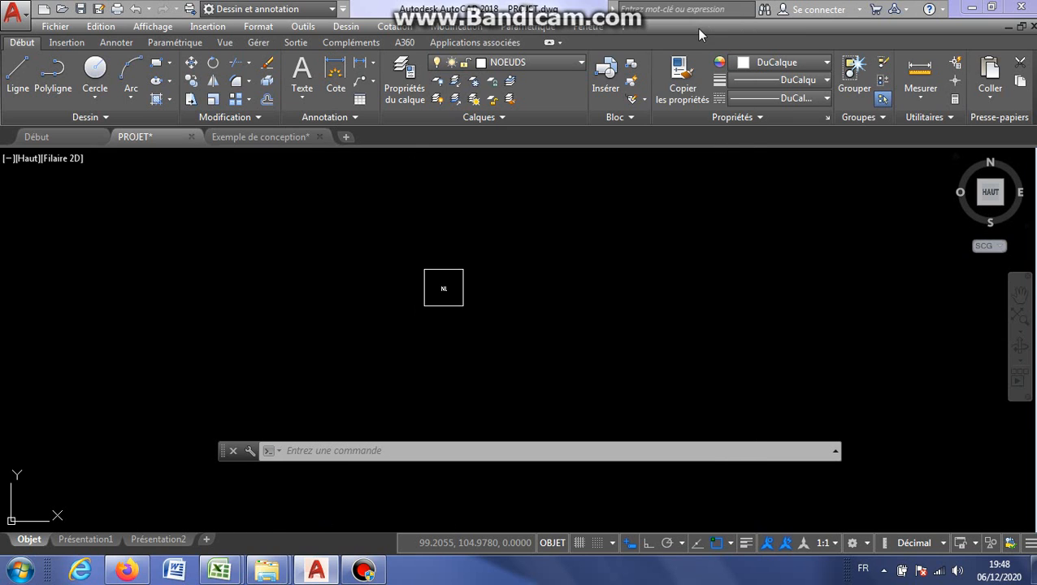
- Turn on the TRONCONS layer and turn off the current NOEUDS layer
click(581, 63)
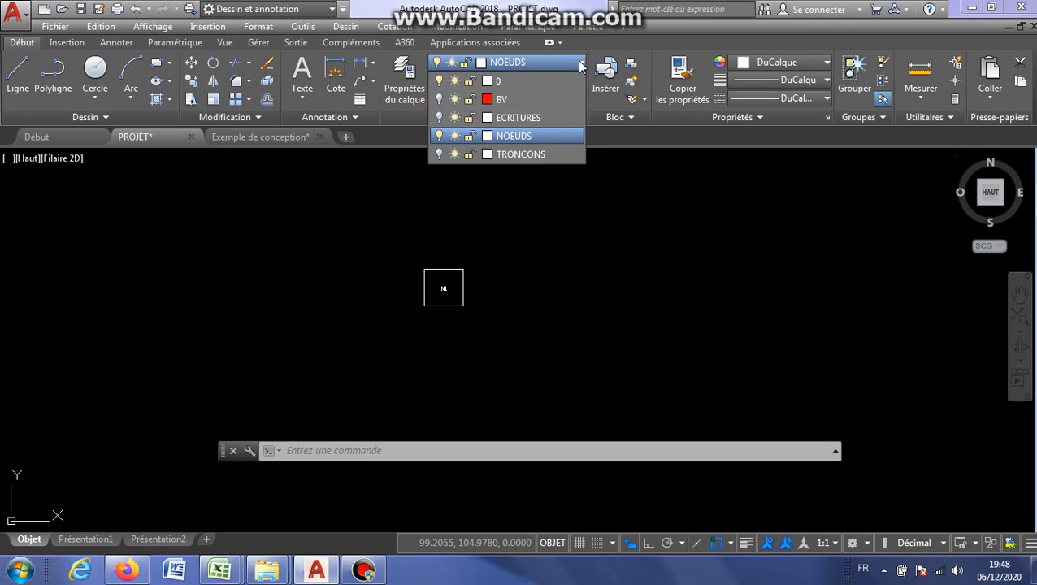
click(439, 153)
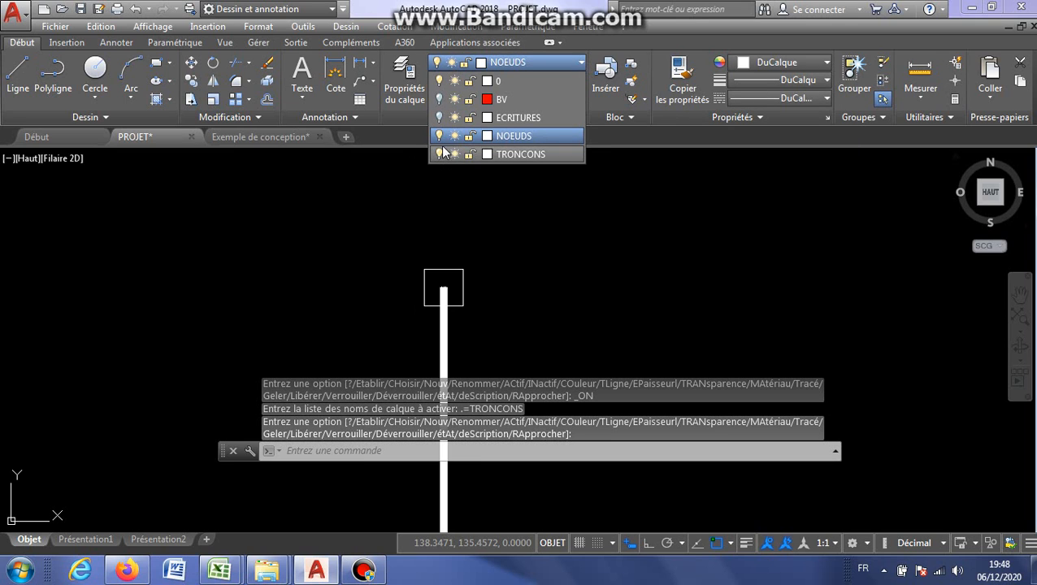
click(440, 136)
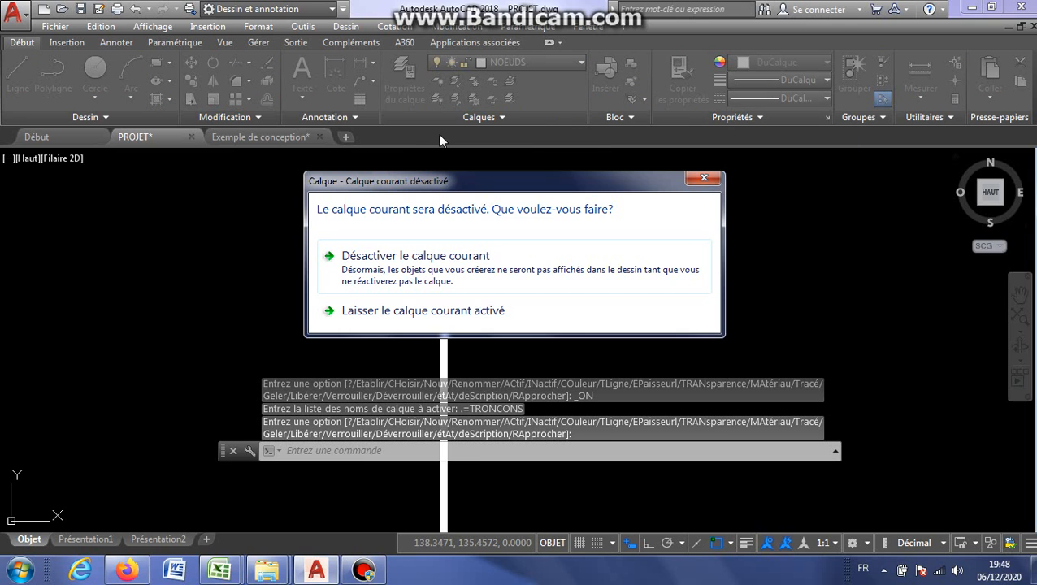
click(446, 257)
scroll(476, 259, down, 4)
scroll(470, 229, up, 2)
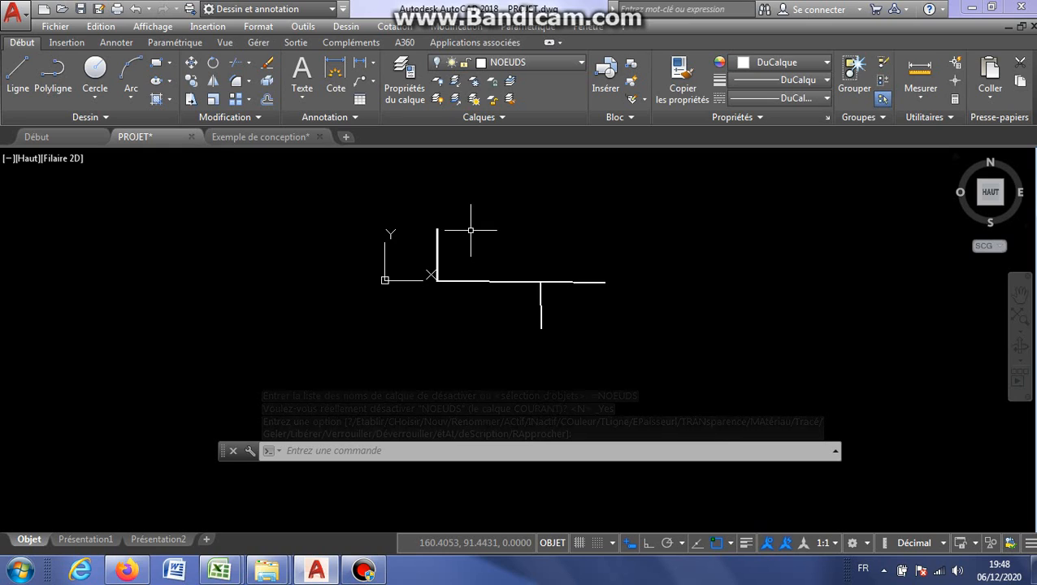
- Run the TR routine and define section R1-R2 from the upper end to the lower end of the vertical line beside the origin
click(314, 452)
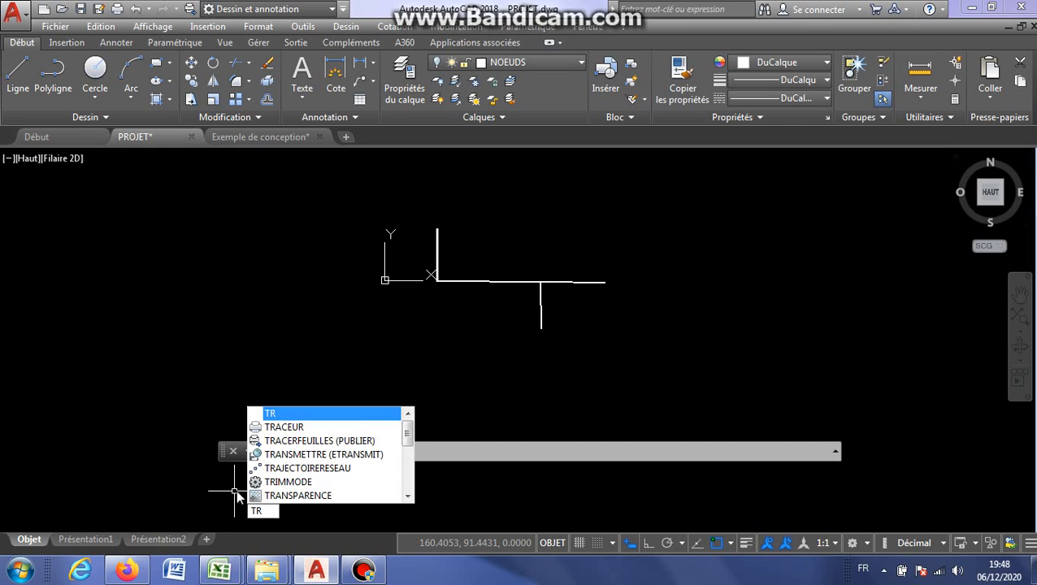
text(TR)
key(Return)
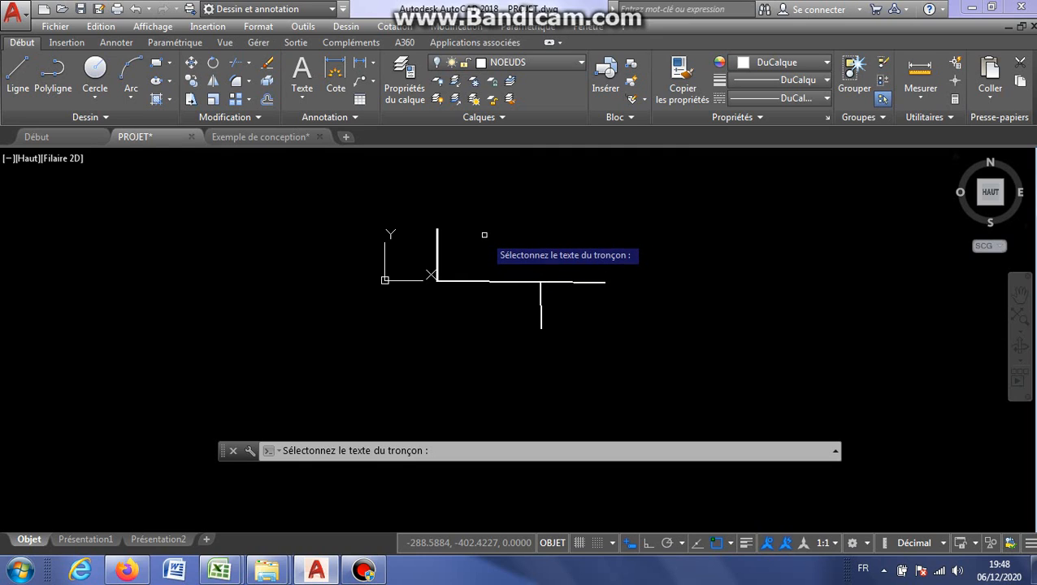
click(417, 255)
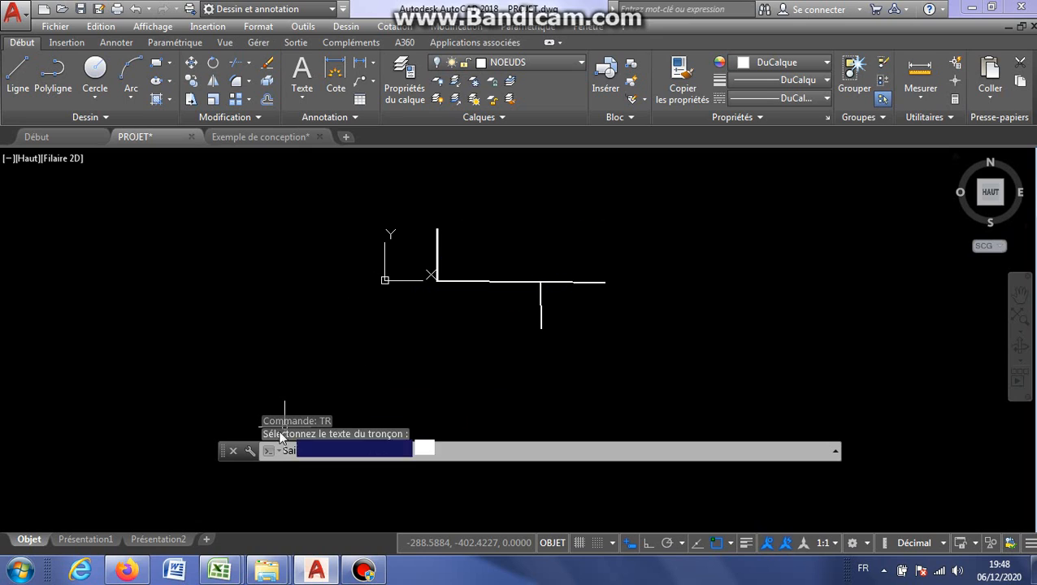
text(R1)
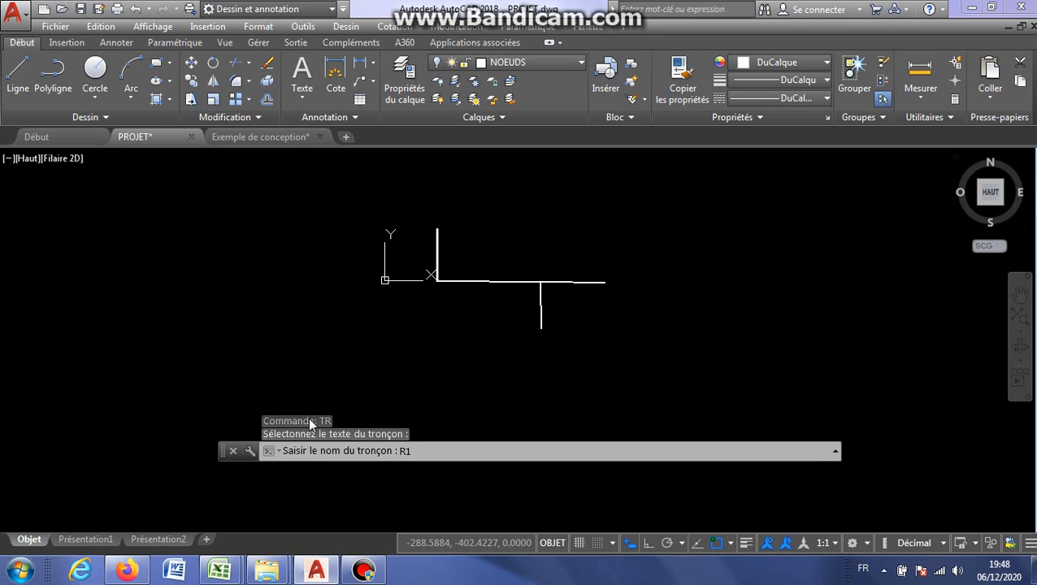
text(-R2)
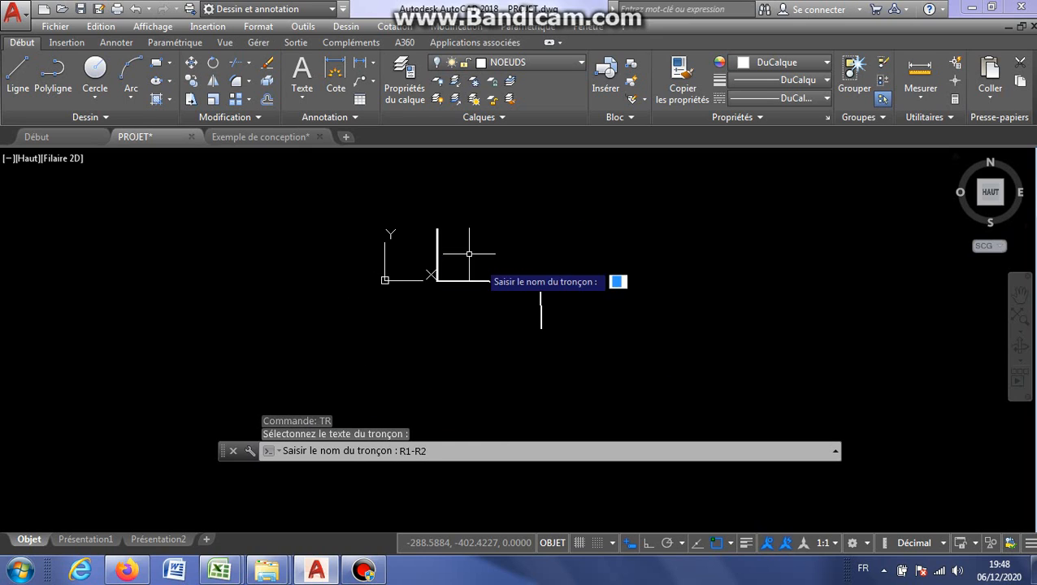
scroll(437, 231, up, 2)
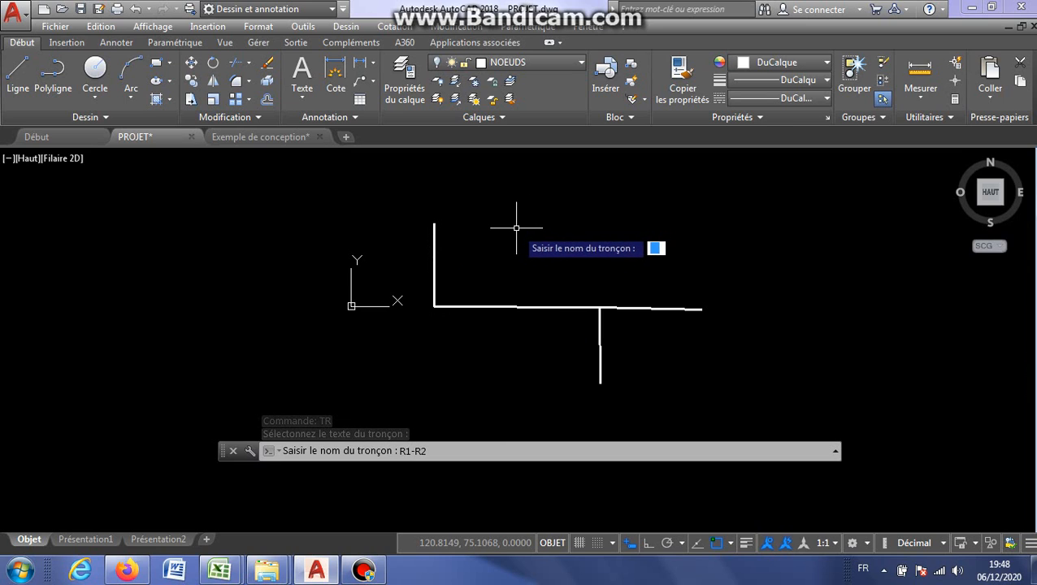
key(Return)
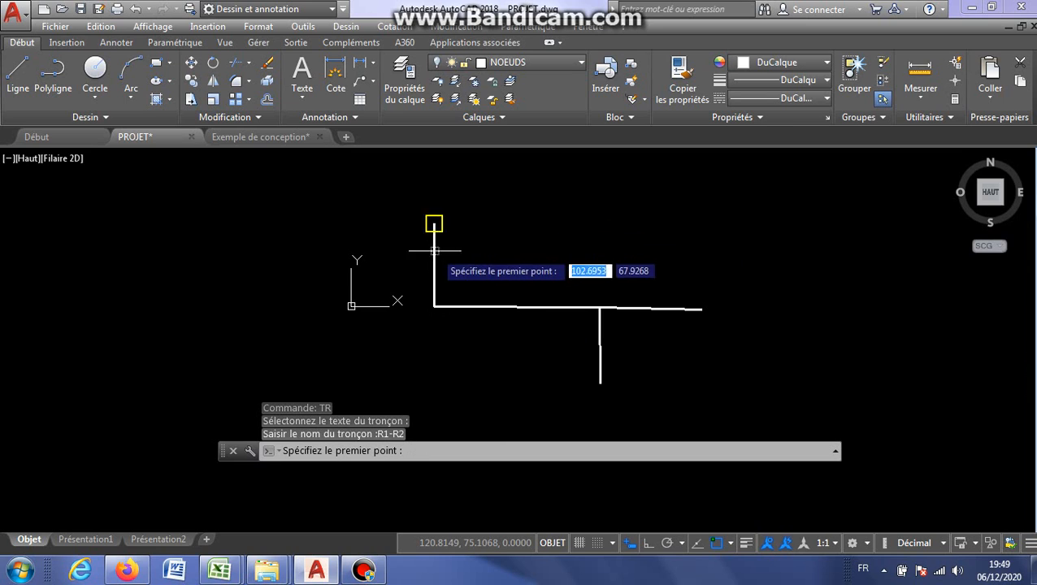
click(432, 223)
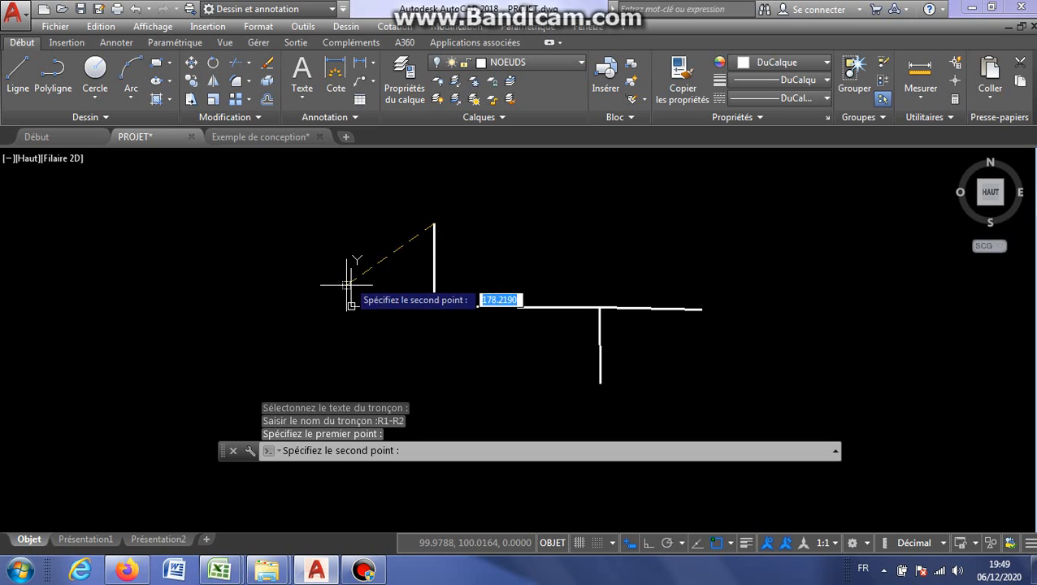
click(434, 306)
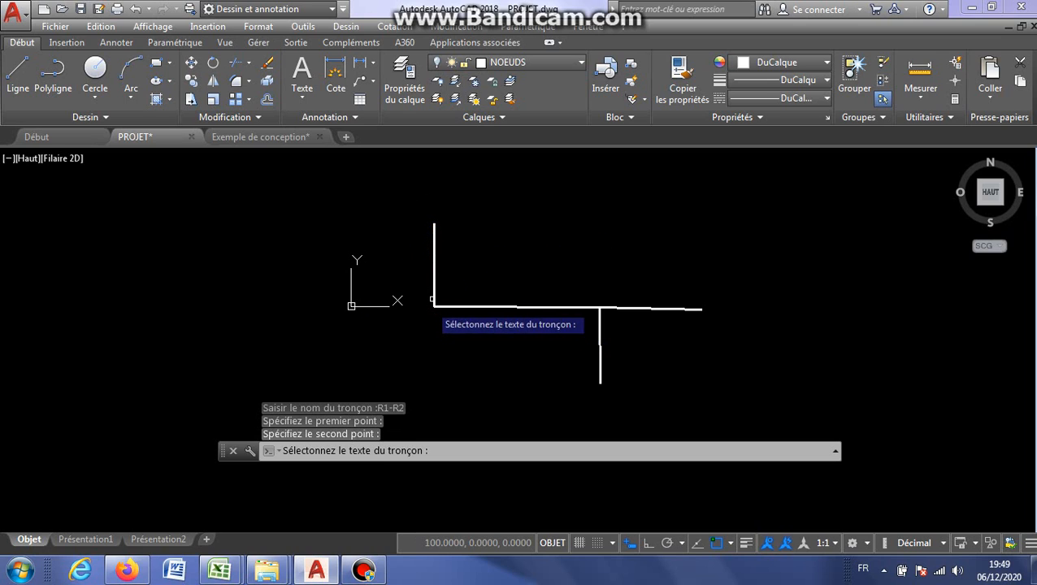
- Define section R2-R3 along the horizontal line from its corner to the branch junction, and end the TR routine
click(592, 216)
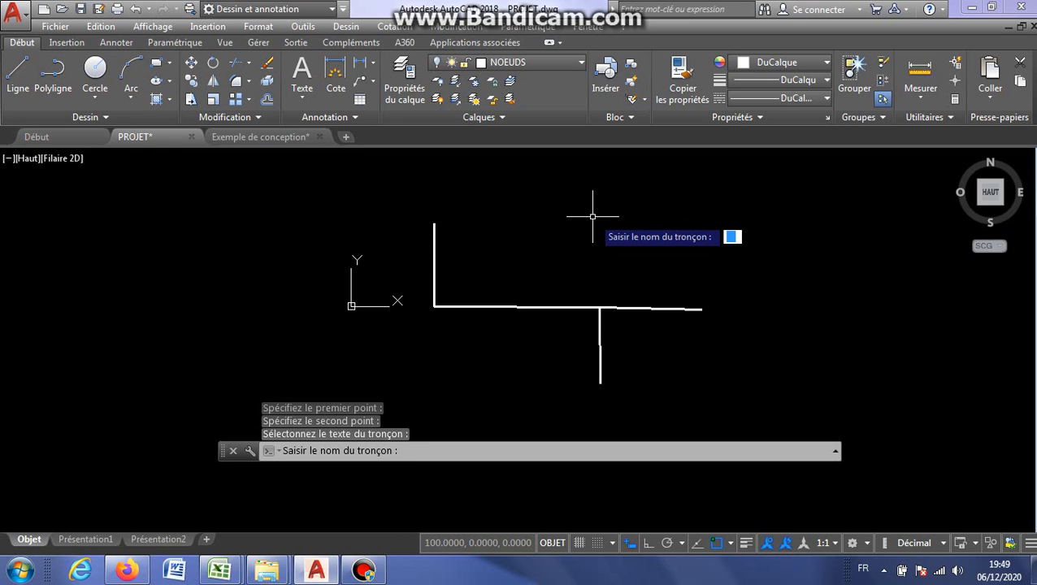
text(R2-R)
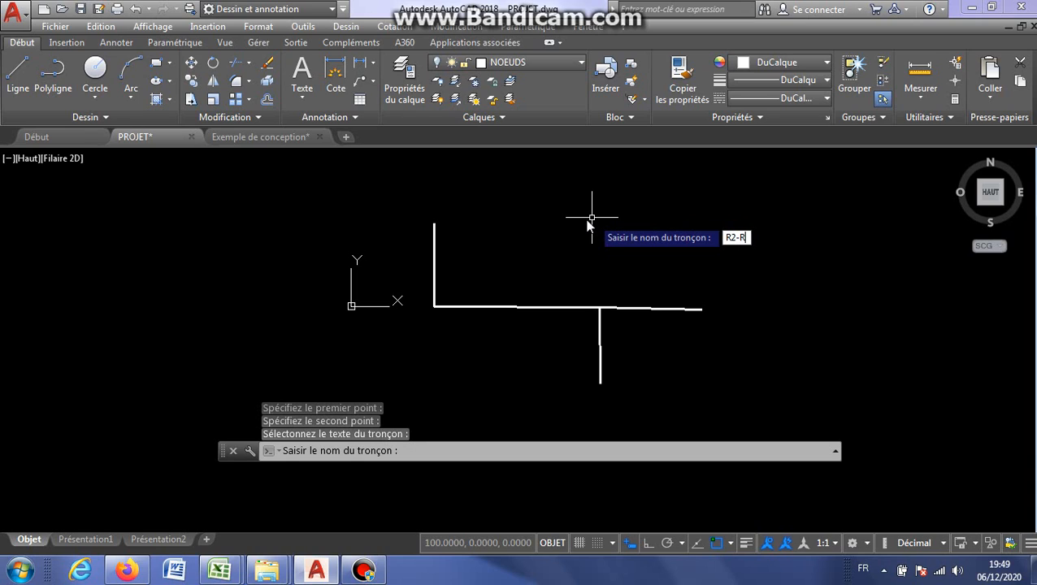
text(3)
key(Return)
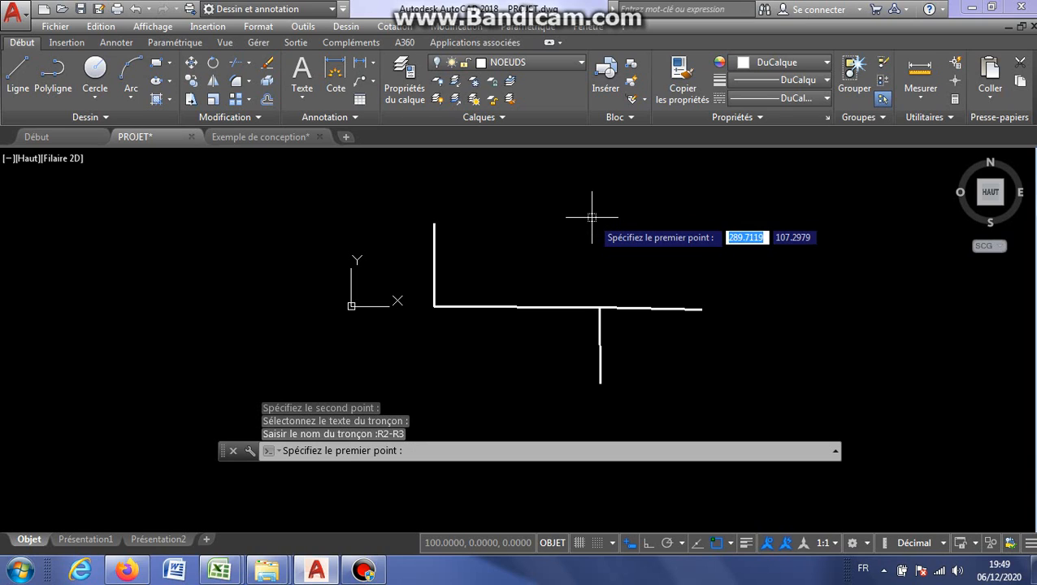
click(437, 307)
click(599, 307)
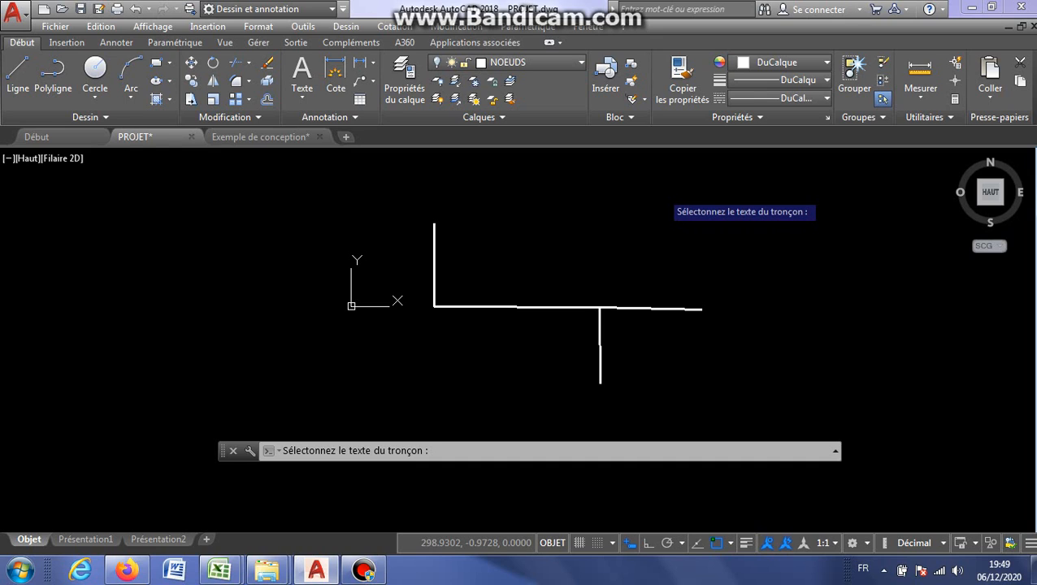
key(Escape)
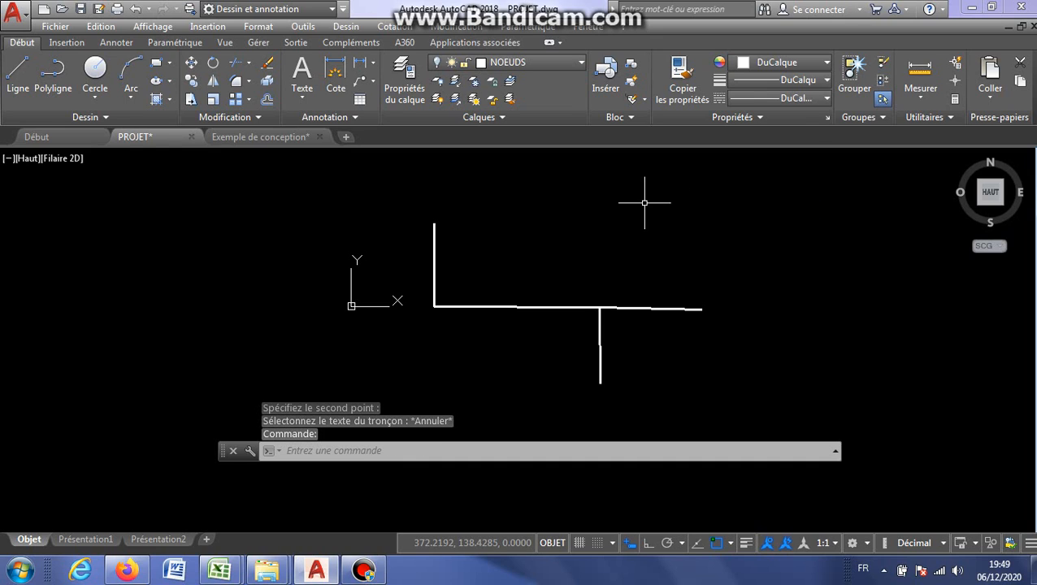
- Turn on the BV layer and move the BV03 label to just beside the vertical pipe line
click(581, 63)
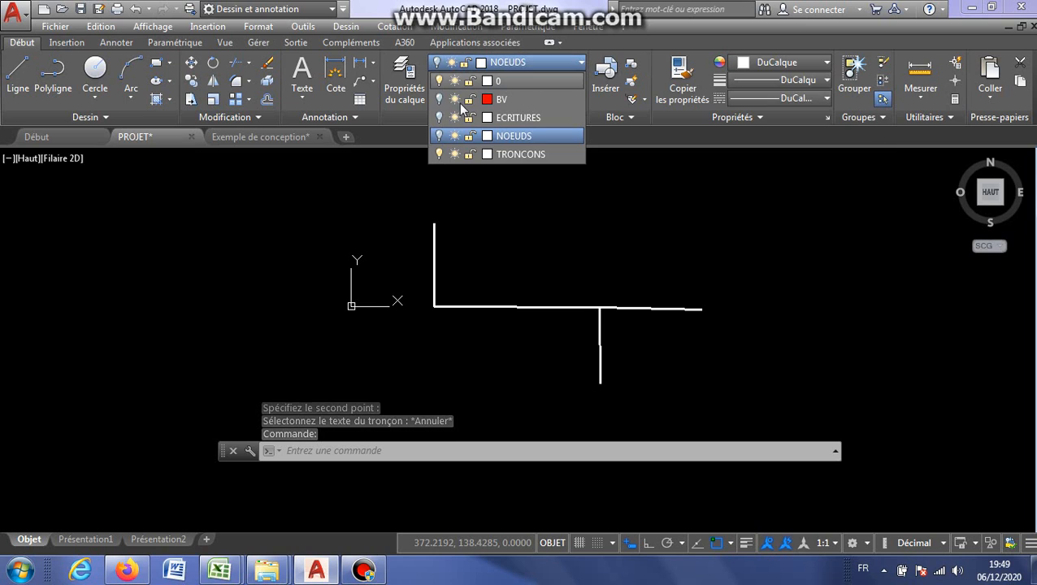
click(440, 99)
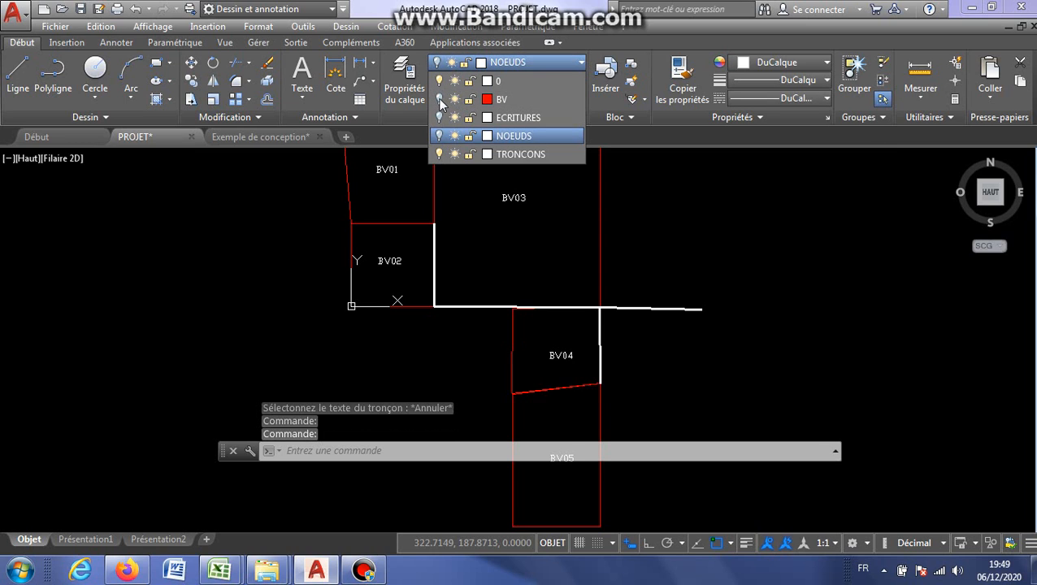
click(512, 199)
click(502, 199)
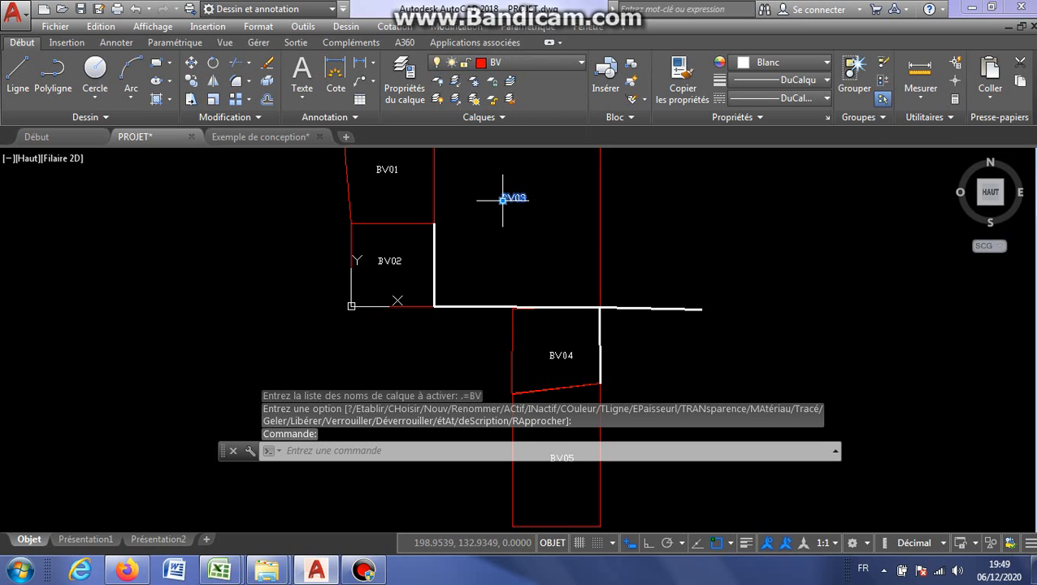
click(503, 199)
click(445, 267)
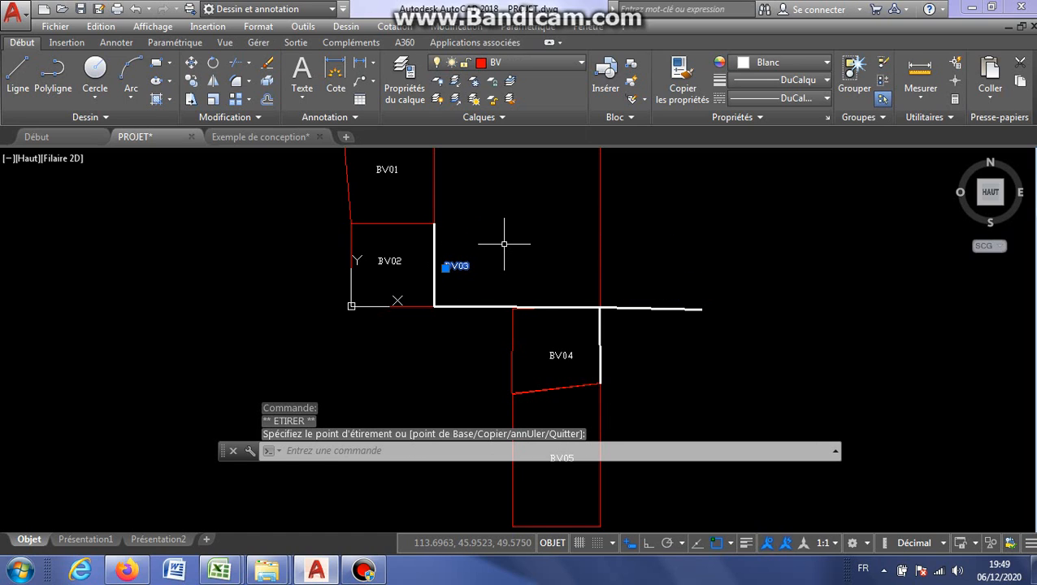
- Assign the moved BV03 label to the TRONCONS layer and turn off the BV layer
click(537, 62)
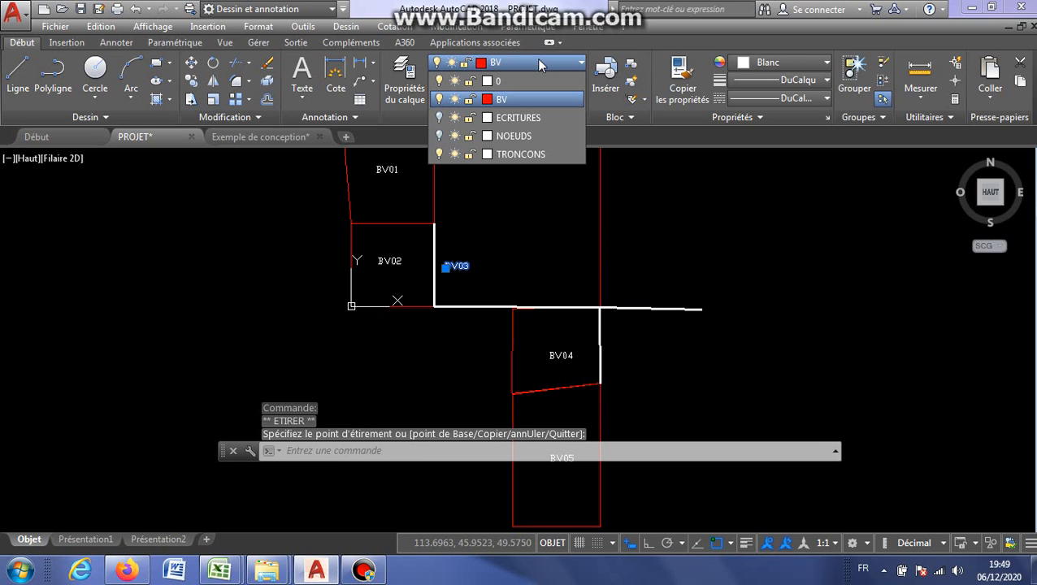
click(440, 100)
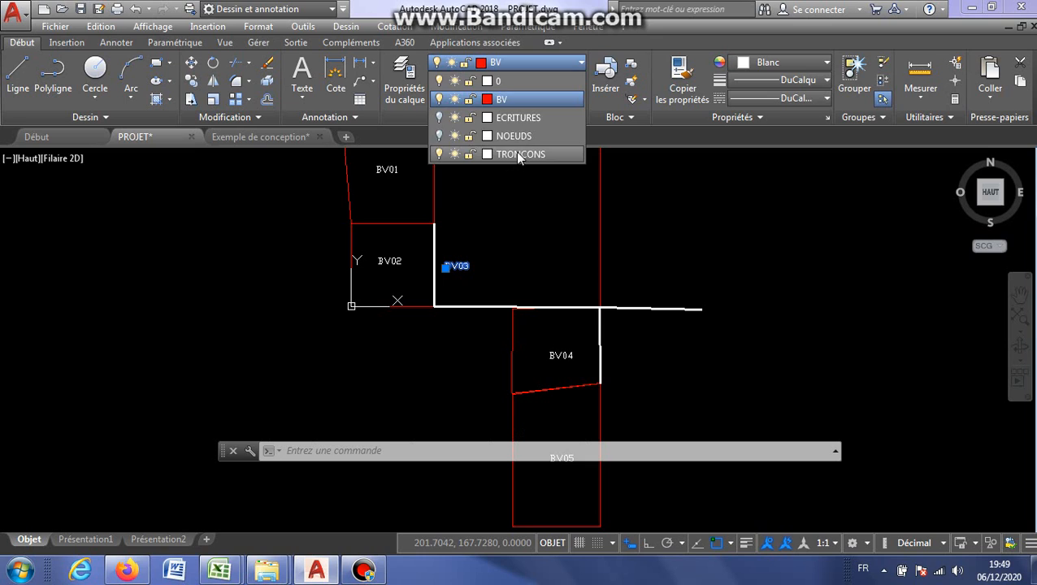
click(515, 153)
click(580, 64)
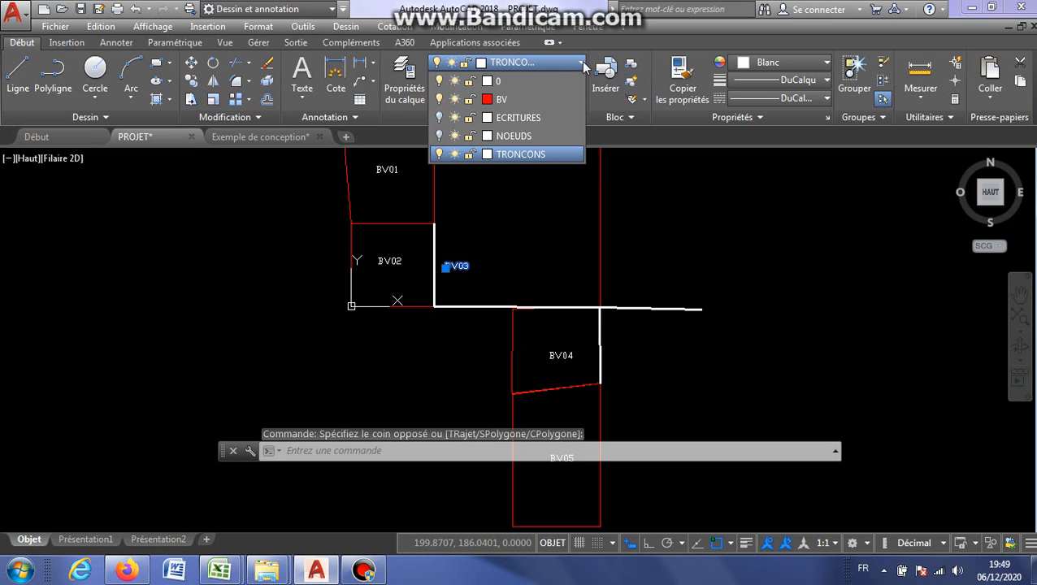
click(440, 98)
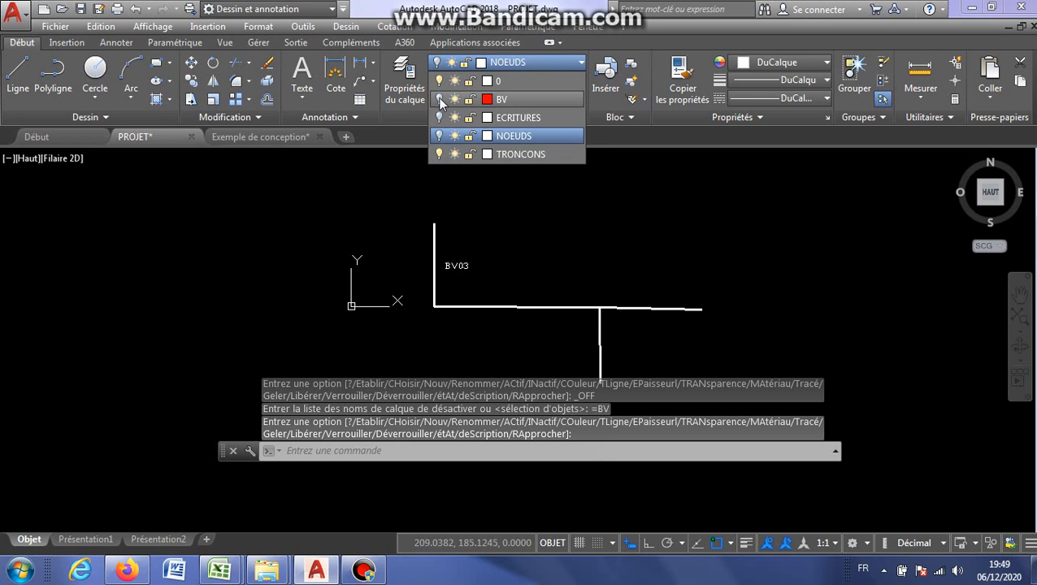
click(514, 135)
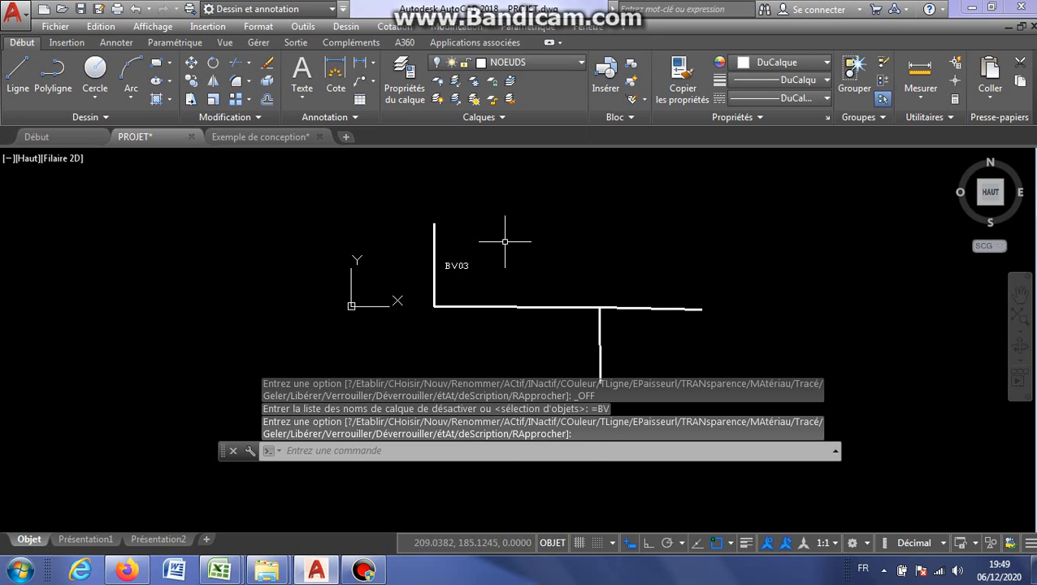
- Change the text of the BV03 label beside the vertical line to R1-R2
scroll(495, 248, up, 5)
scroll(470, 268, down, 5)
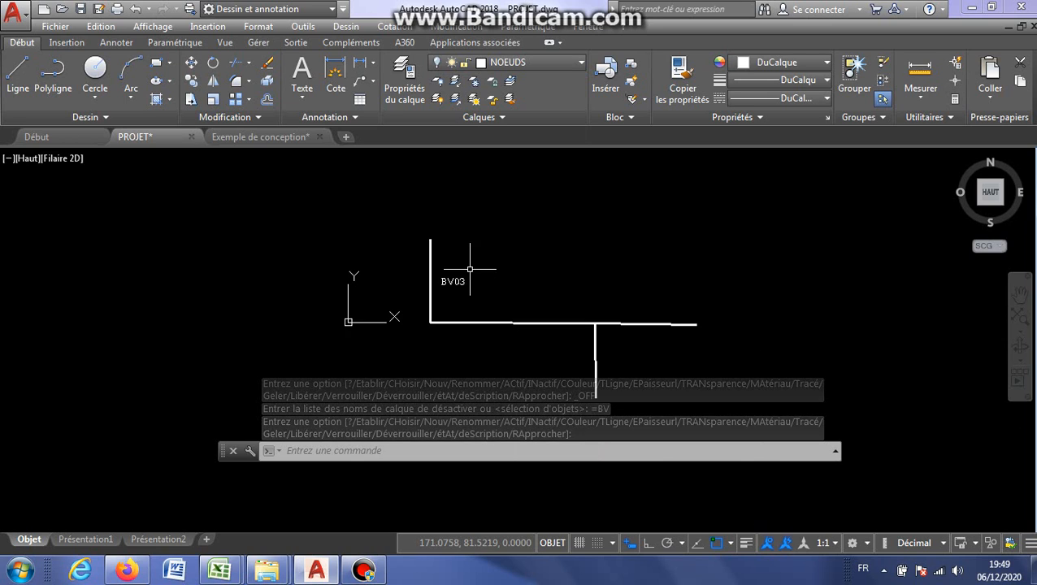
scroll(470, 268, up, 4)
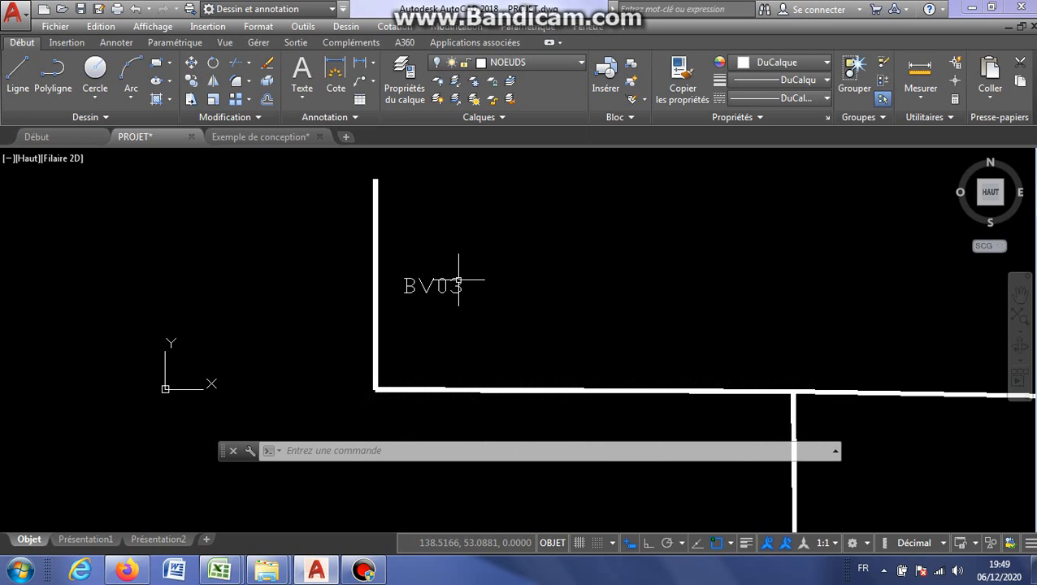
click(458, 283)
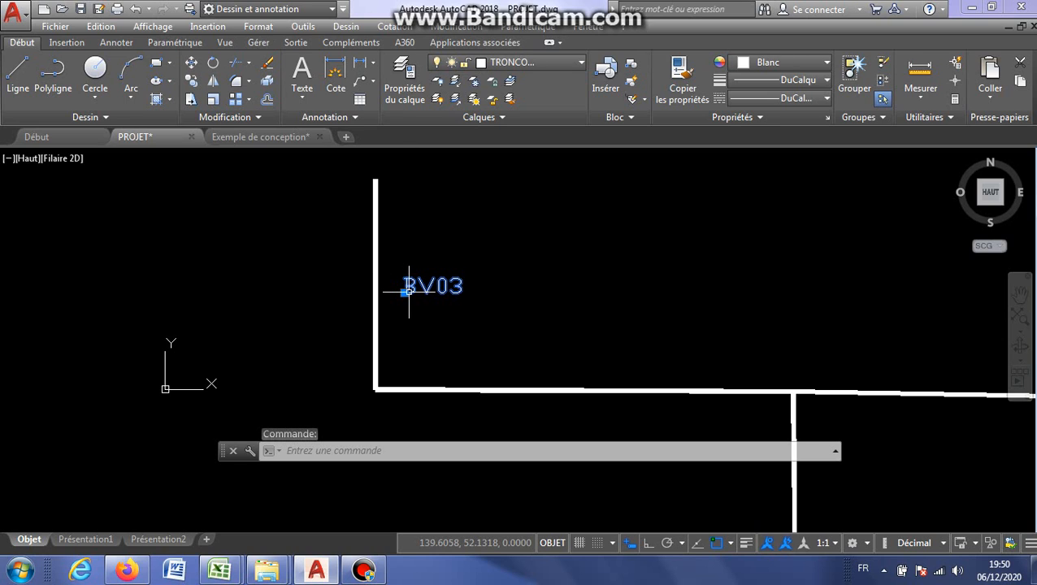
key(Escape)
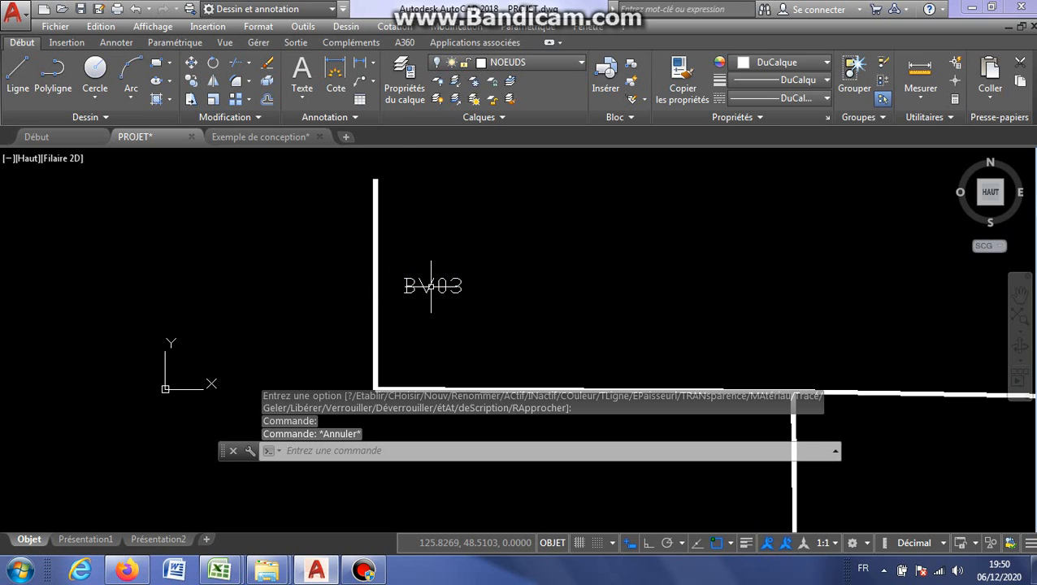
click(430, 286)
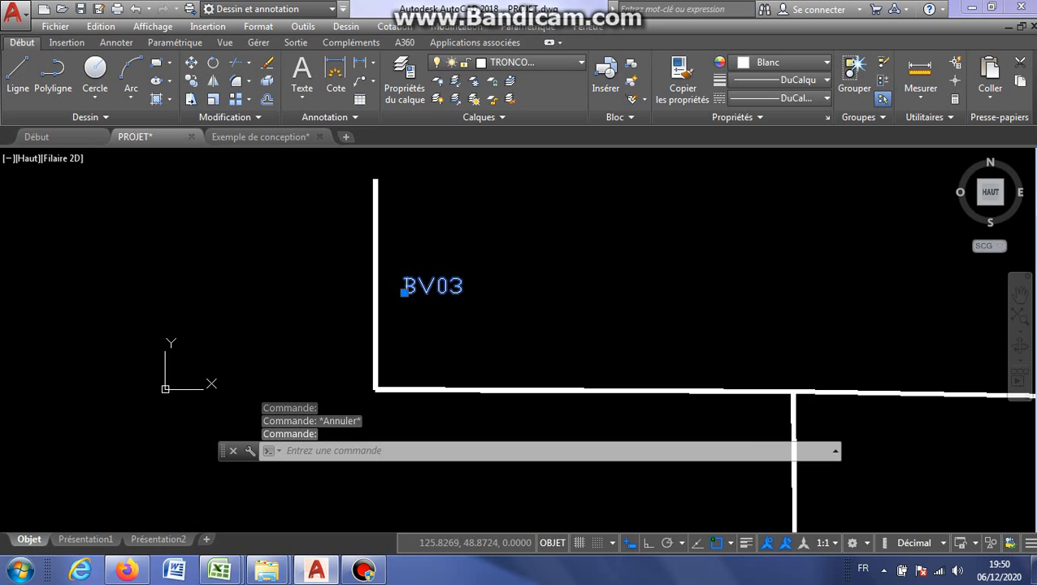
click(363, 570)
click(699, 35)
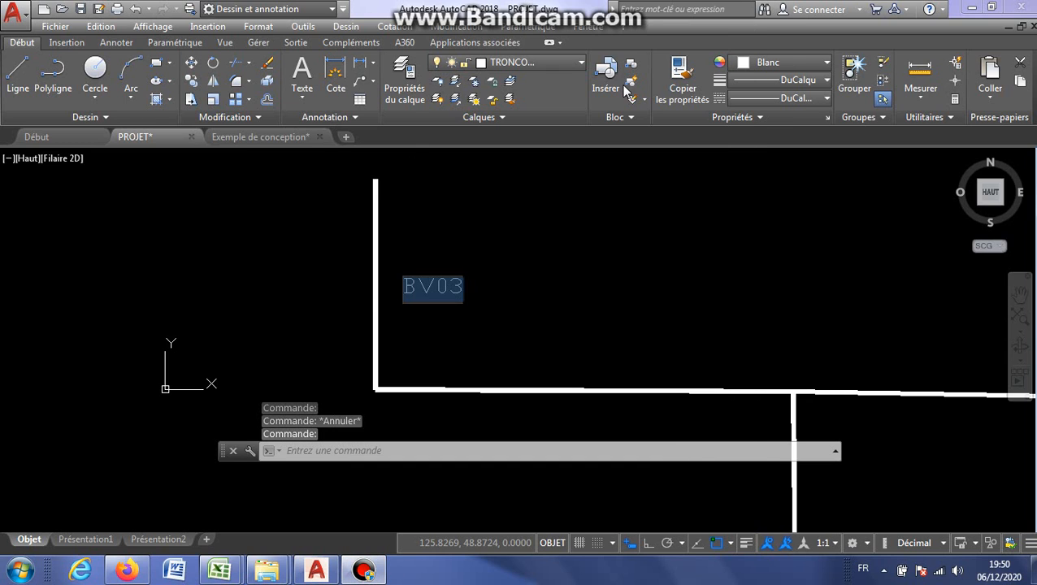
double_click(431, 286)
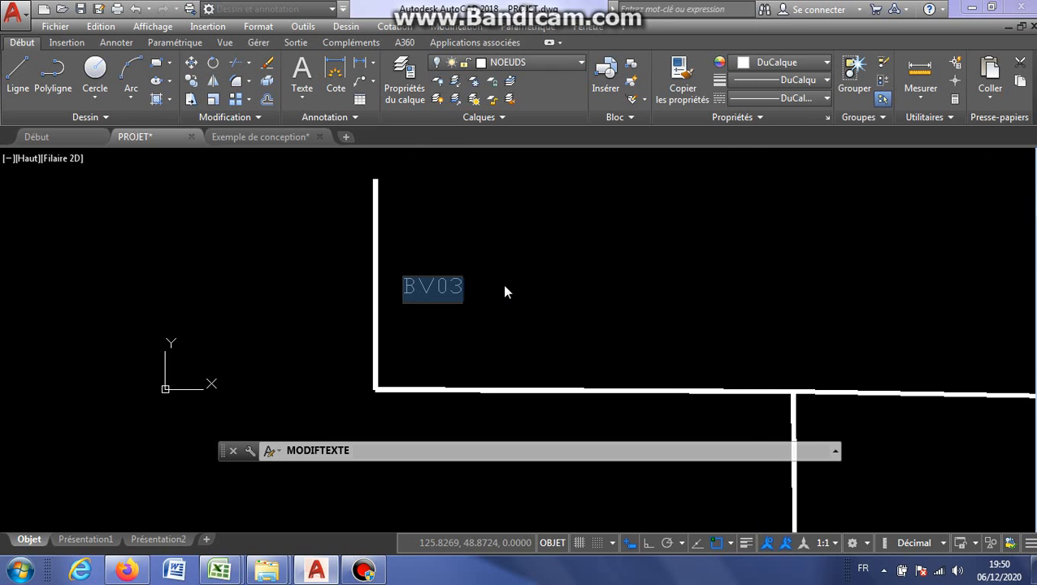
text(R1-R2)
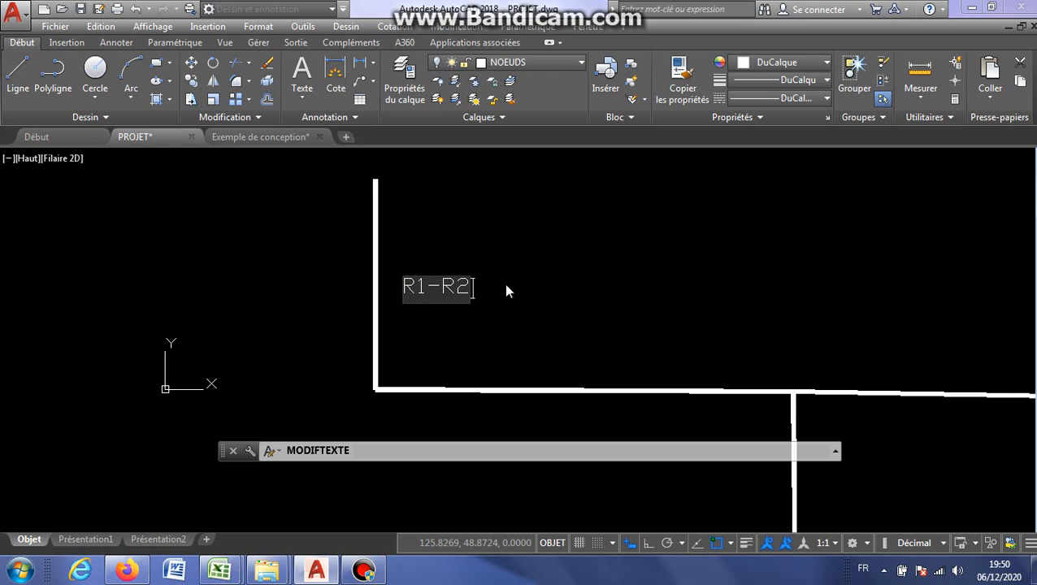
scroll(457, 214, down, 4)
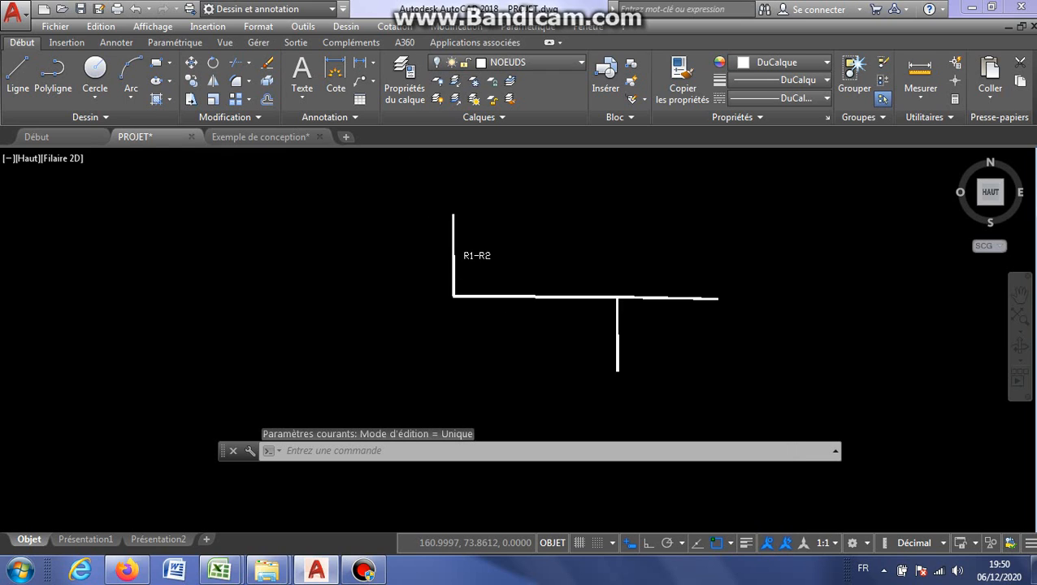
- Copy the R1-R2 label above the horizontal line before the junction, beside the downward branch and above the section past the junction
scroll(463, 260, up, 4)
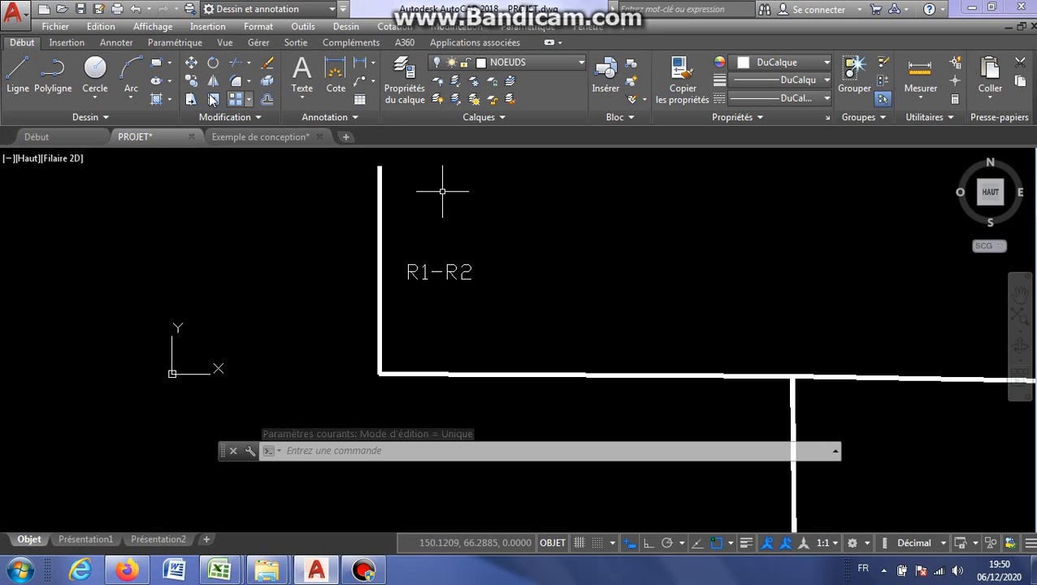
click(191, 80)
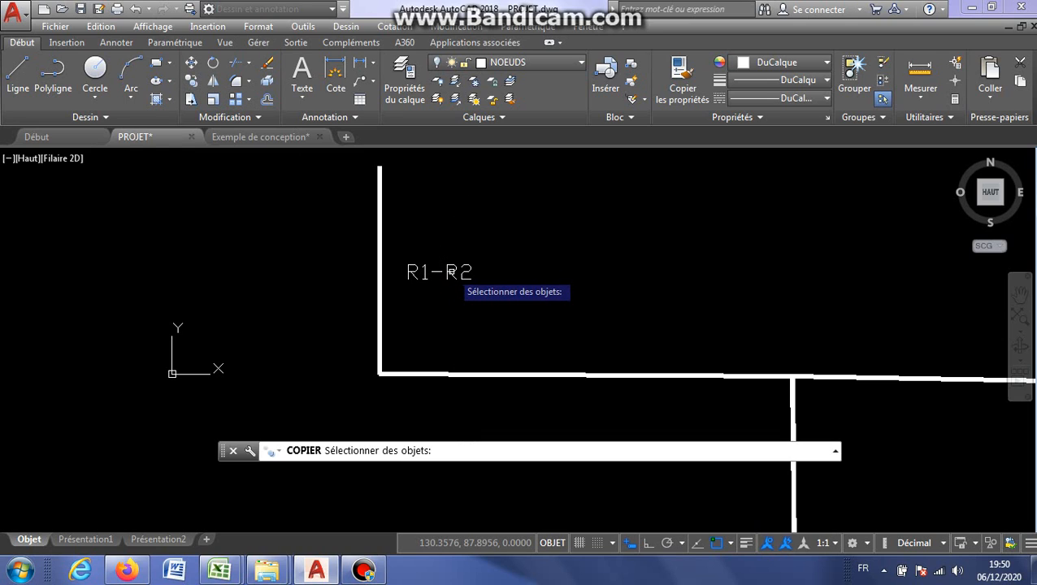
click(449, 272)
key(Return)
click(428, 272)
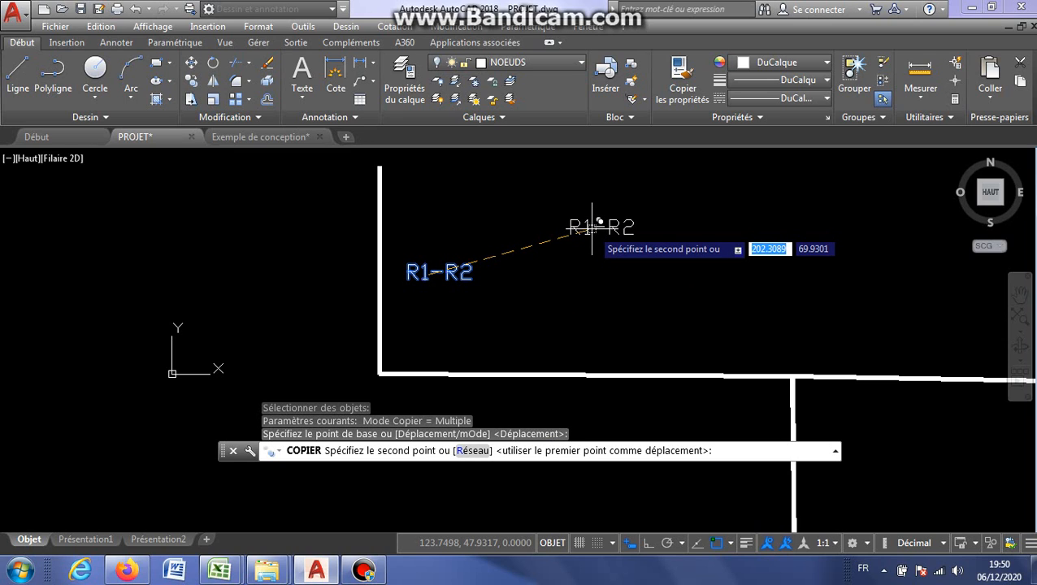
scroll(573, 244, down, 4)
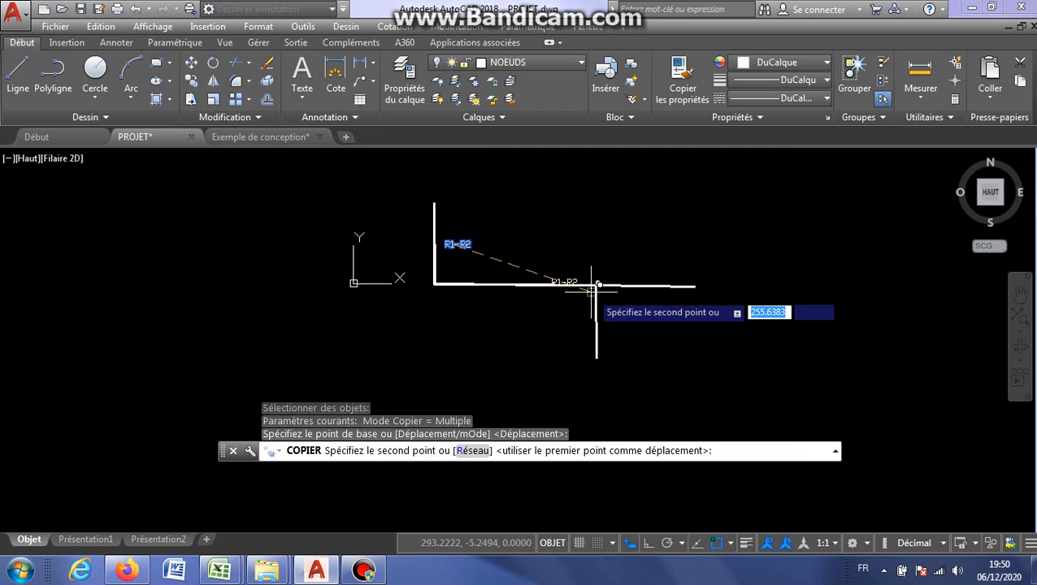
scroll(517, 273, up, 4)
click(536, 273)
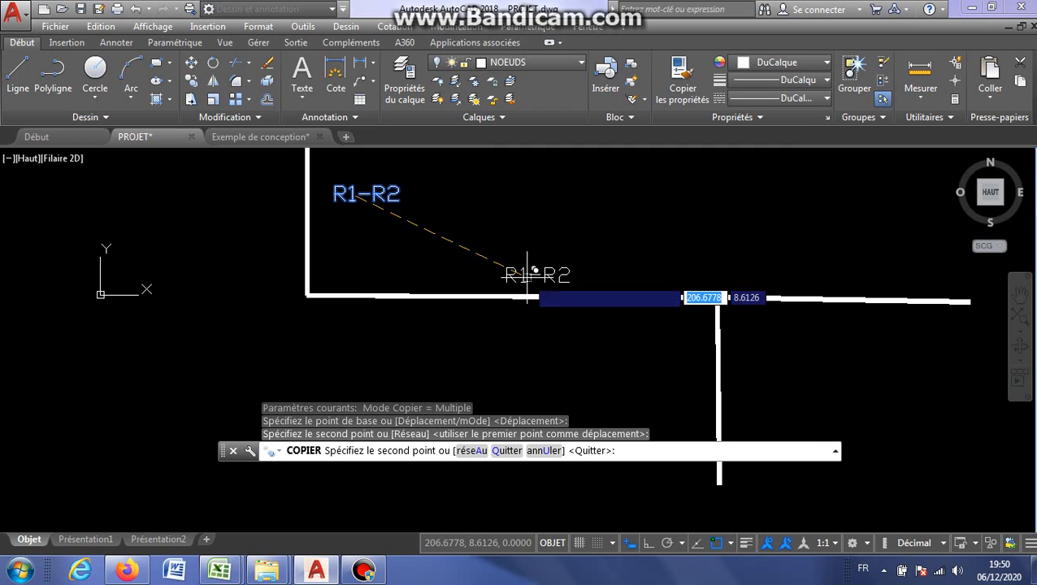
click(755, 380)
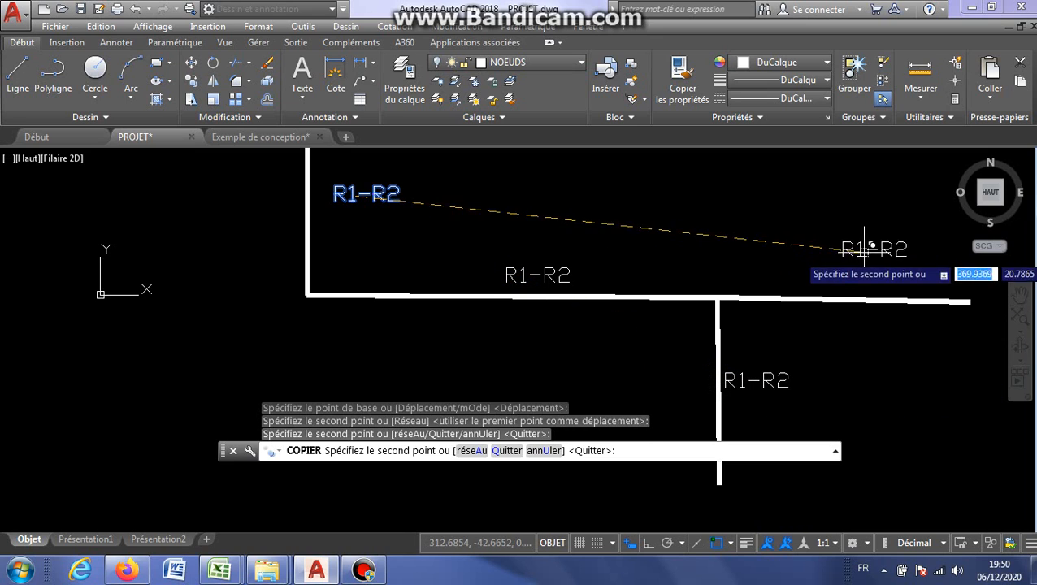
click(855, 273)
key(Escape)
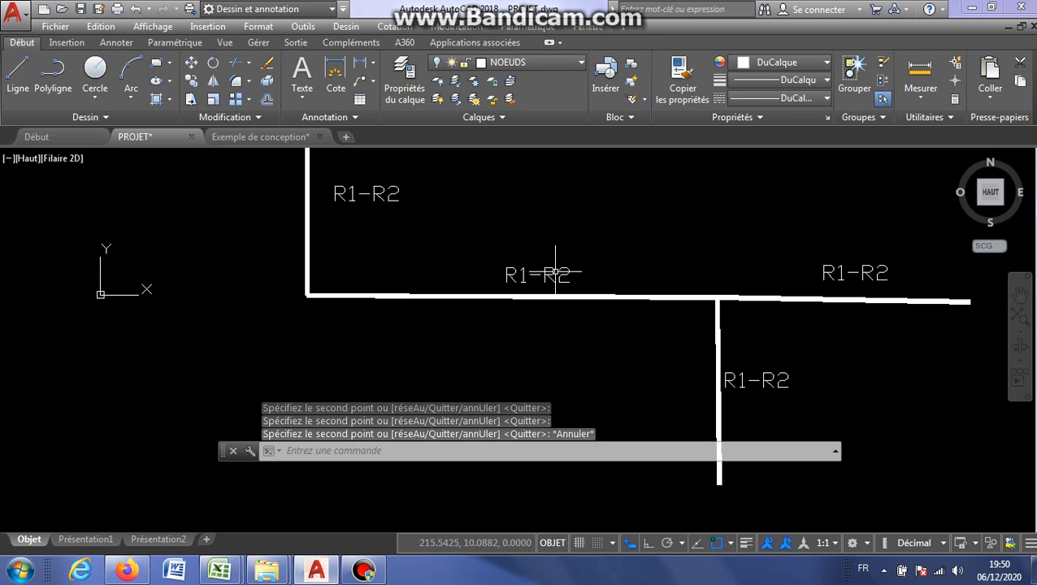
- Change the label copy above the horizontal line between the corner and the junction to R2-R3
click(543, 275)
double_click(520, 274)
click(525, 277)
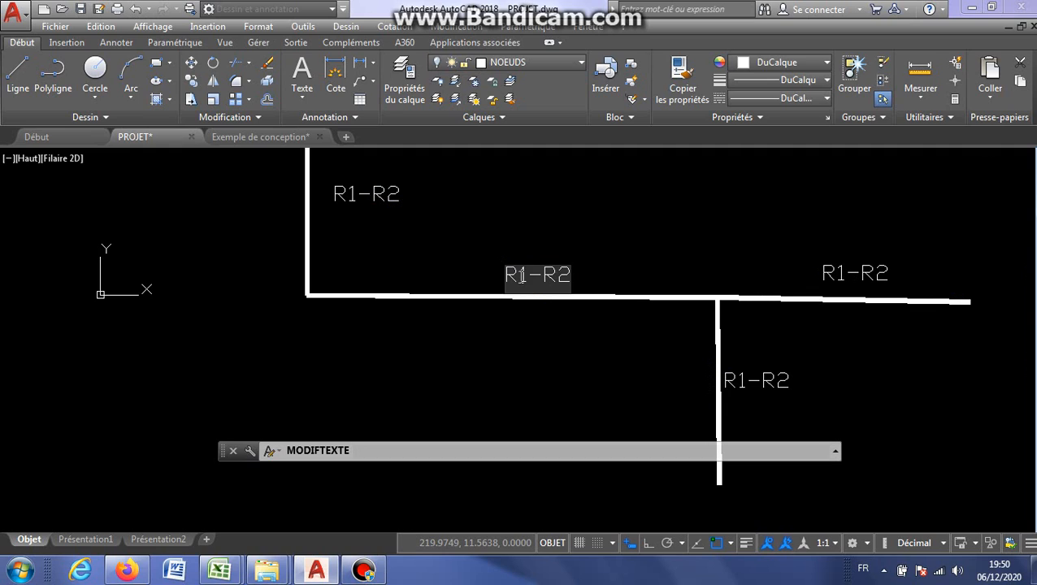
text(2)
drag(566, 276, 595, 290)
text(3)
click(774, 351)
- Change the label copy beside the downward branch to R4-R3
click(760, 379)
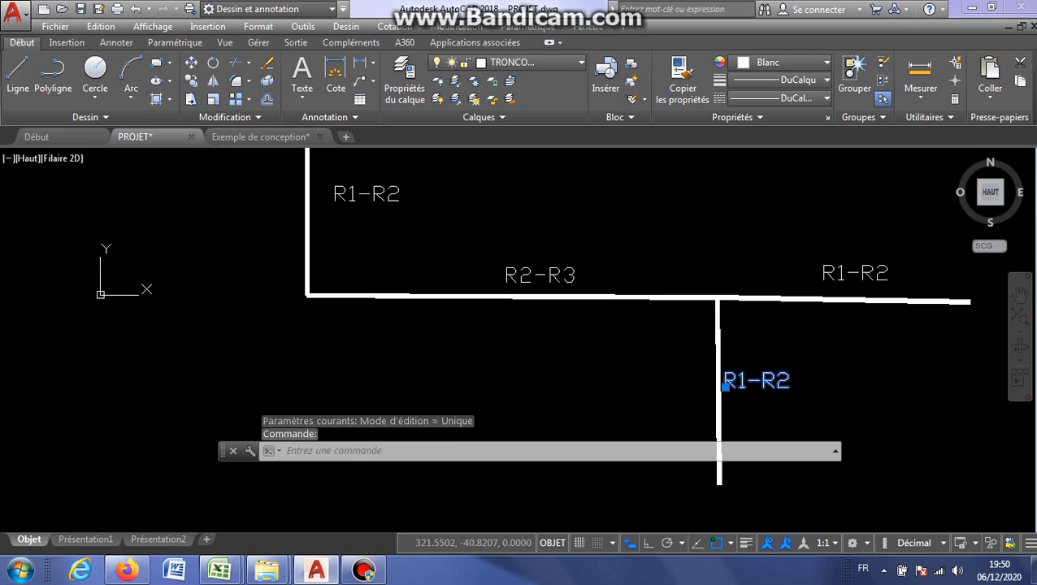
double_click(731, 379)
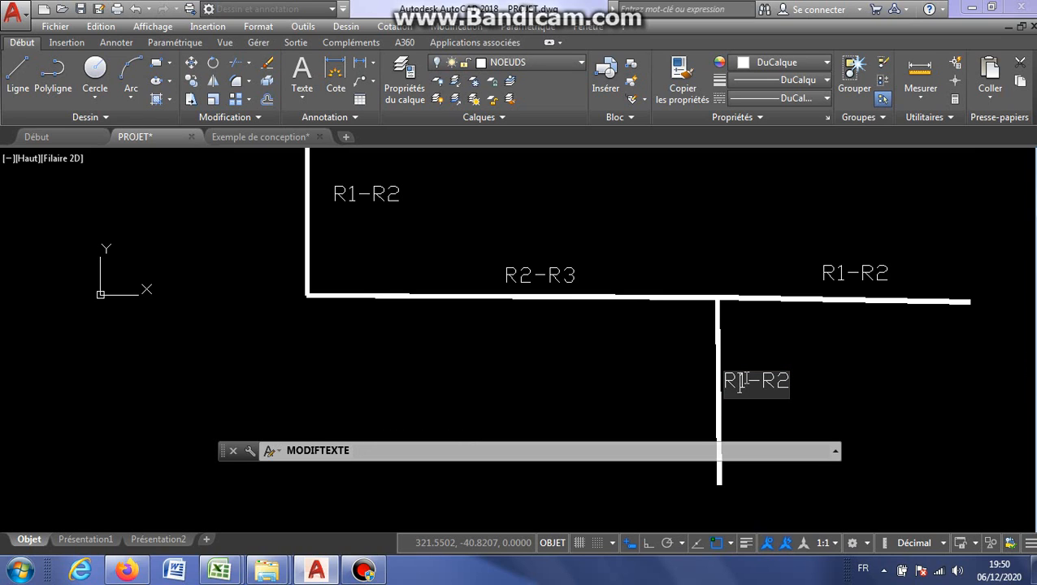
text(4)
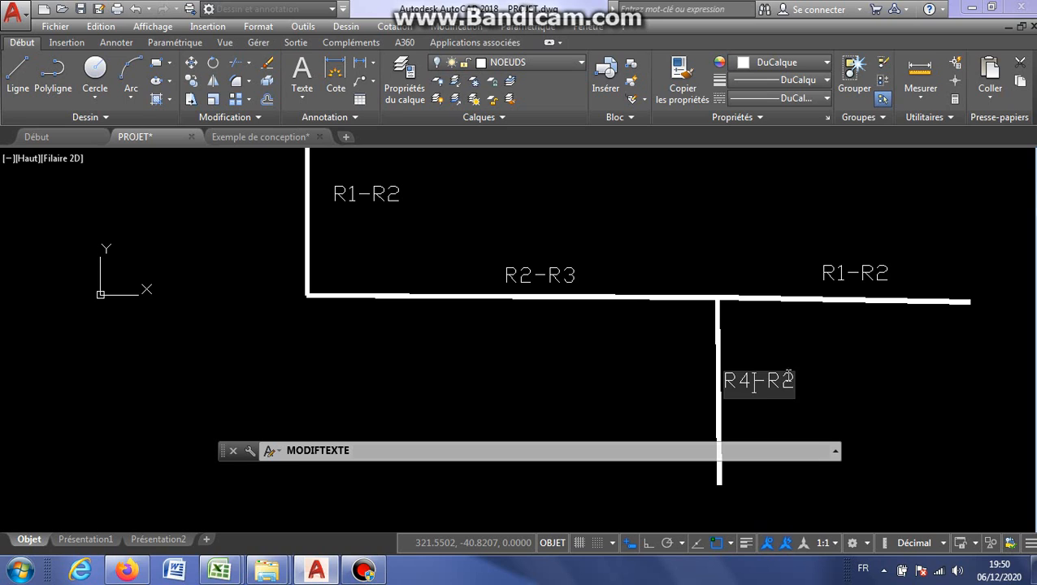
drag(783, 381, 801, 383)
text(3)
click(821, 269)
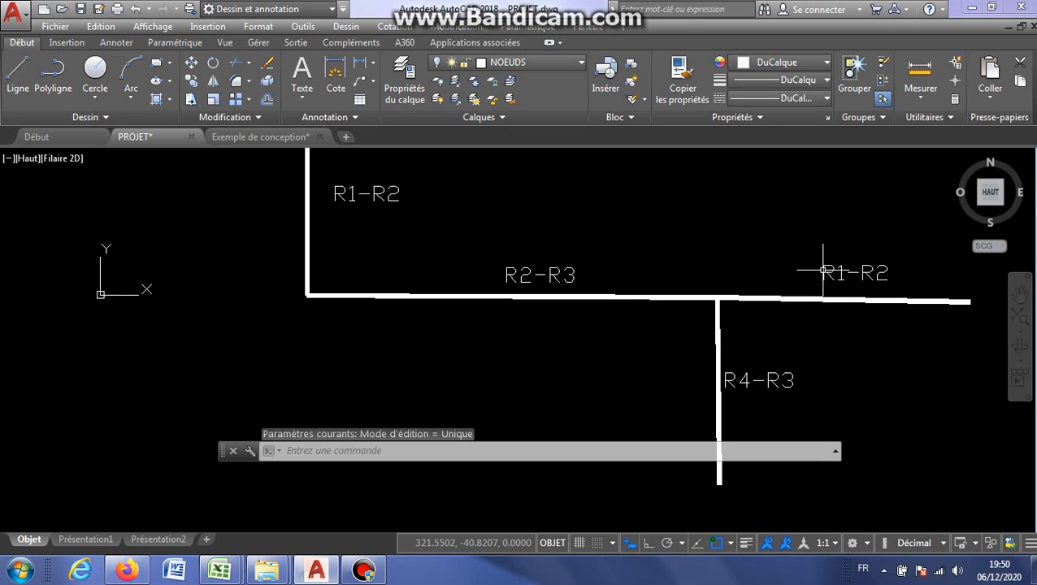
- Change the label copy above the horizontal section past the junction to R3-REJET
double_click(831, 269)
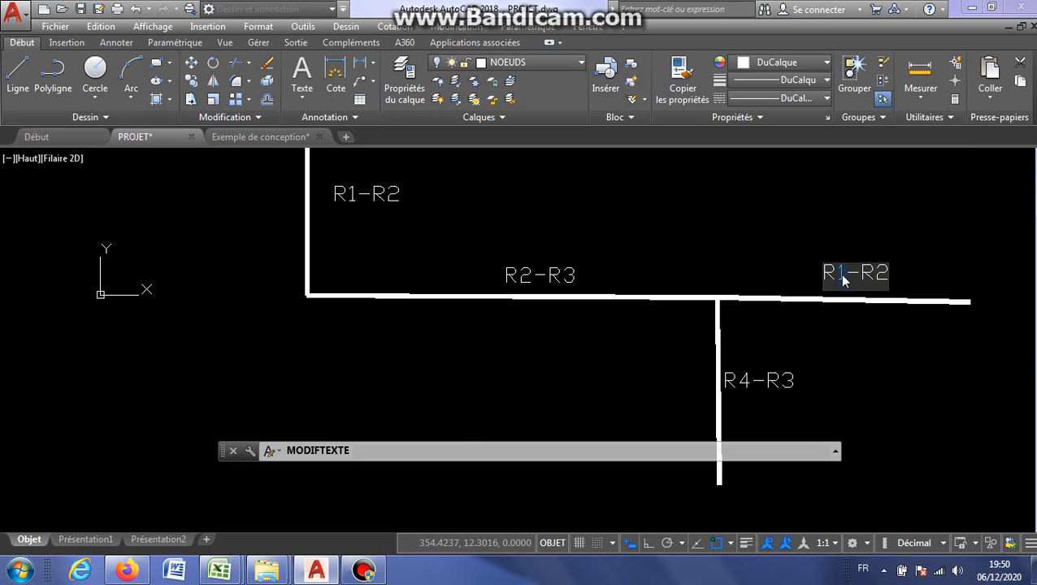
text(3)
drag(876, 274, 907, 277)
text(REJET)
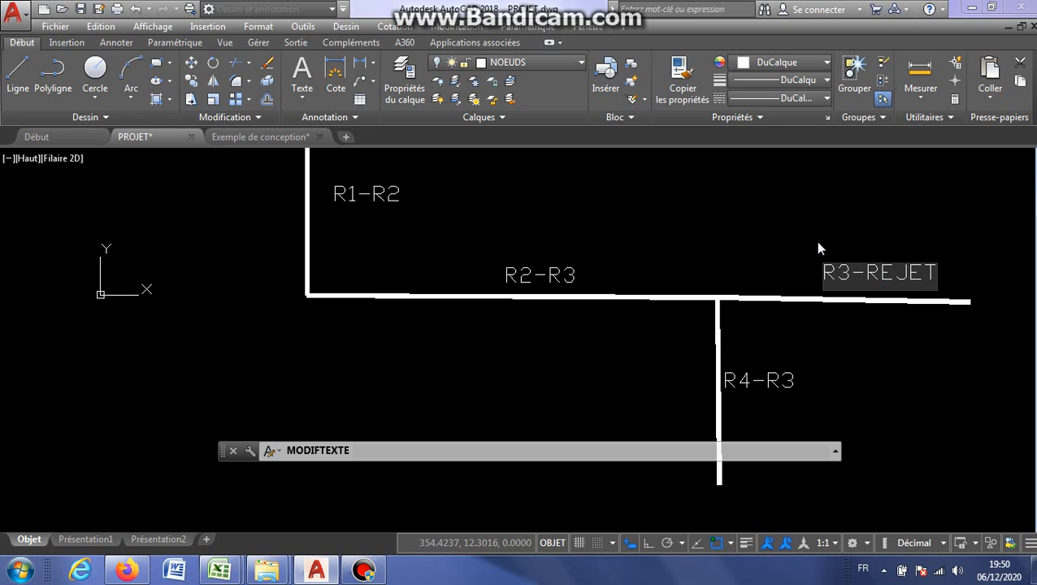
key(Return)
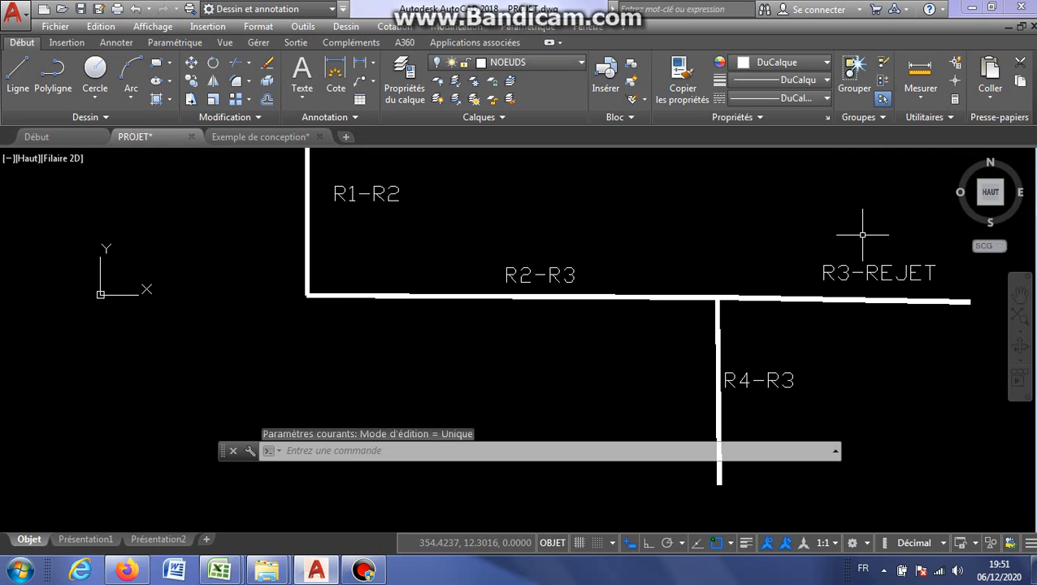
- Run the TR routine and assign the R1-R2 label to the vertical section, from its upper end down to the corner
click(303, 449)
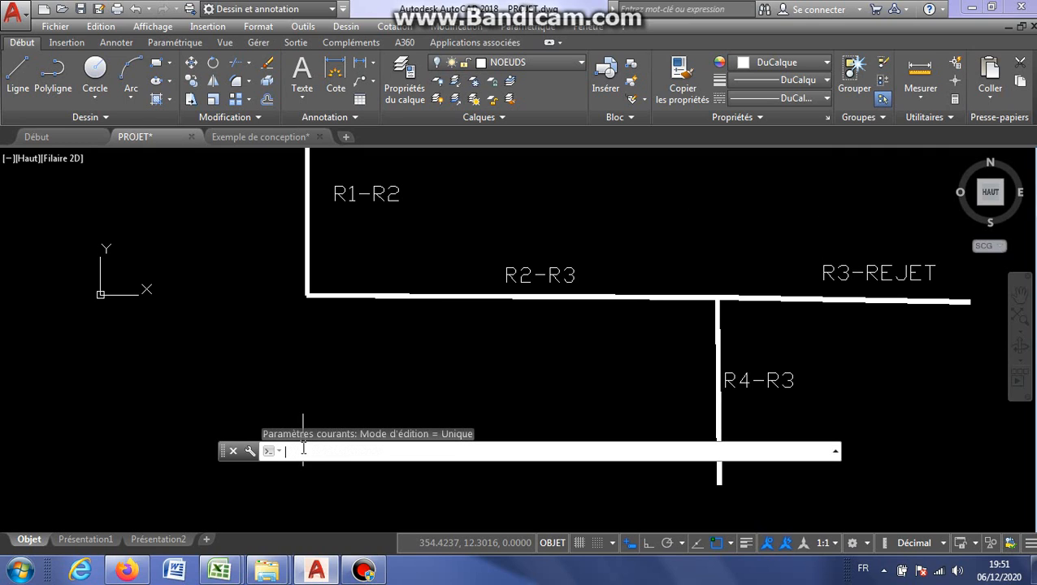
text(TR)
key(Return)
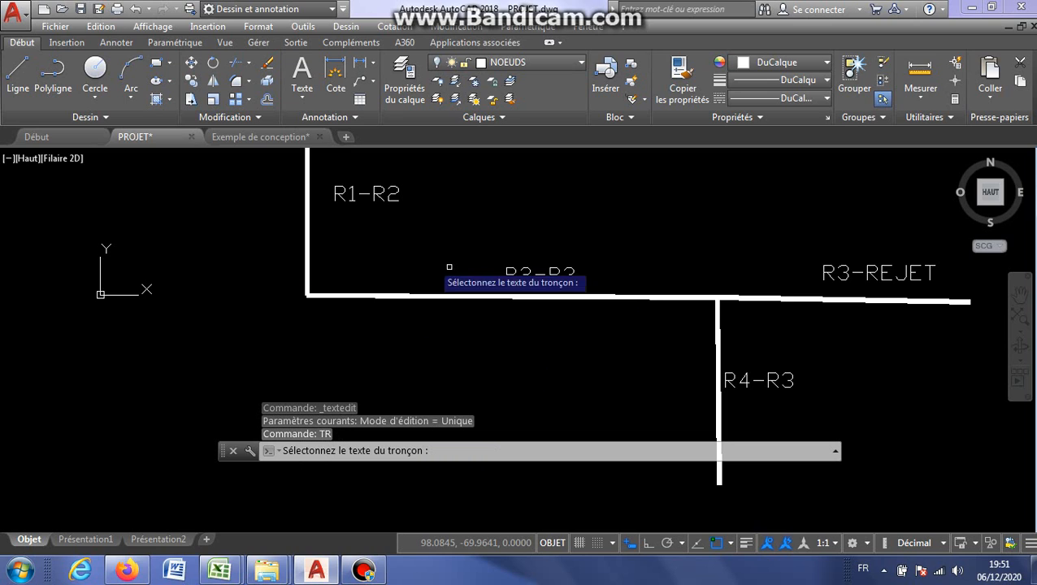
click(379, 195)
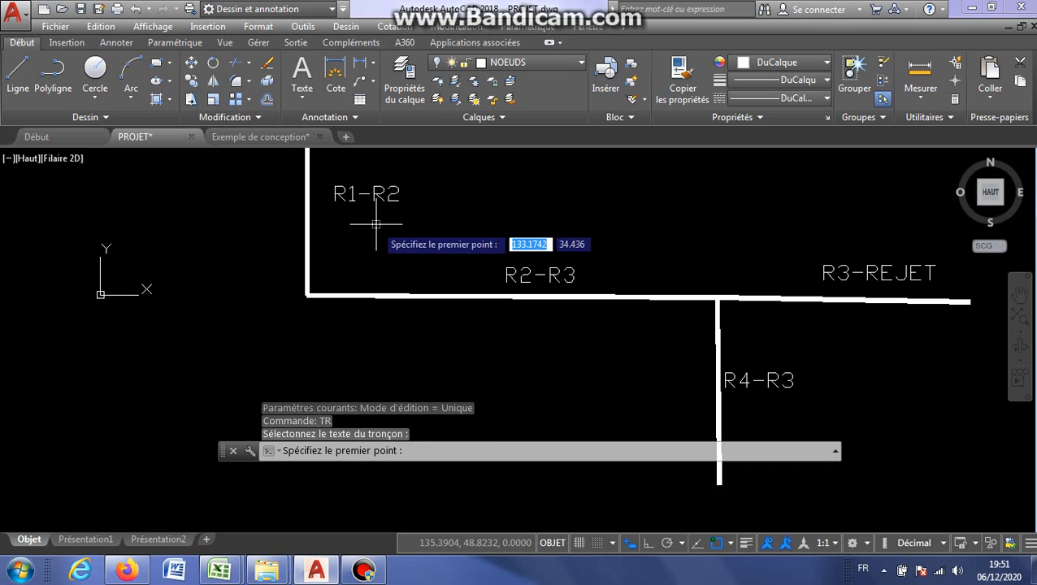
scroll(382, 204, down, 3)
scroll(370, 203, up, 3)
scroll(369, 226, down, 4)
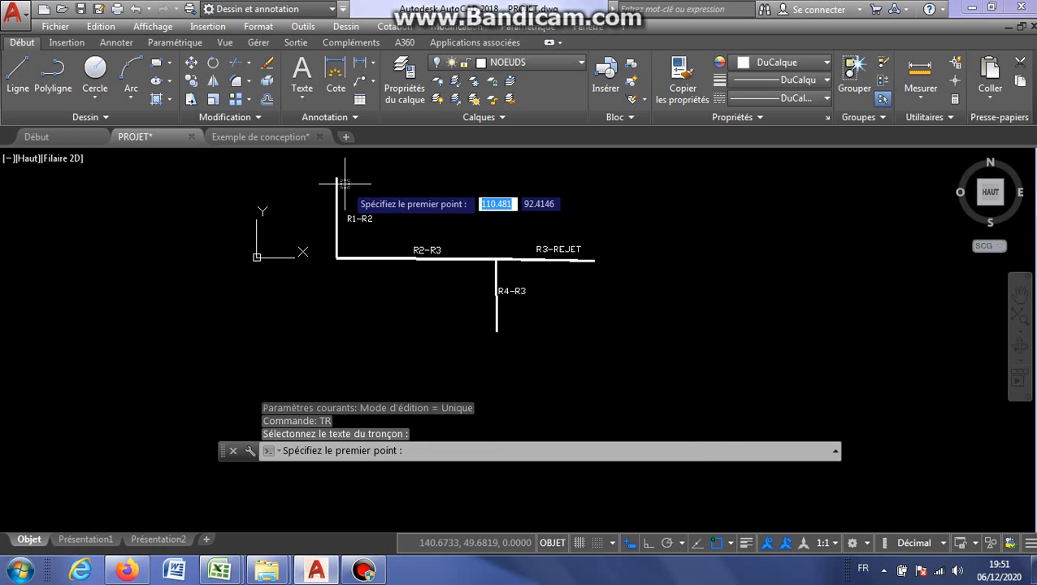
click(336, 176)
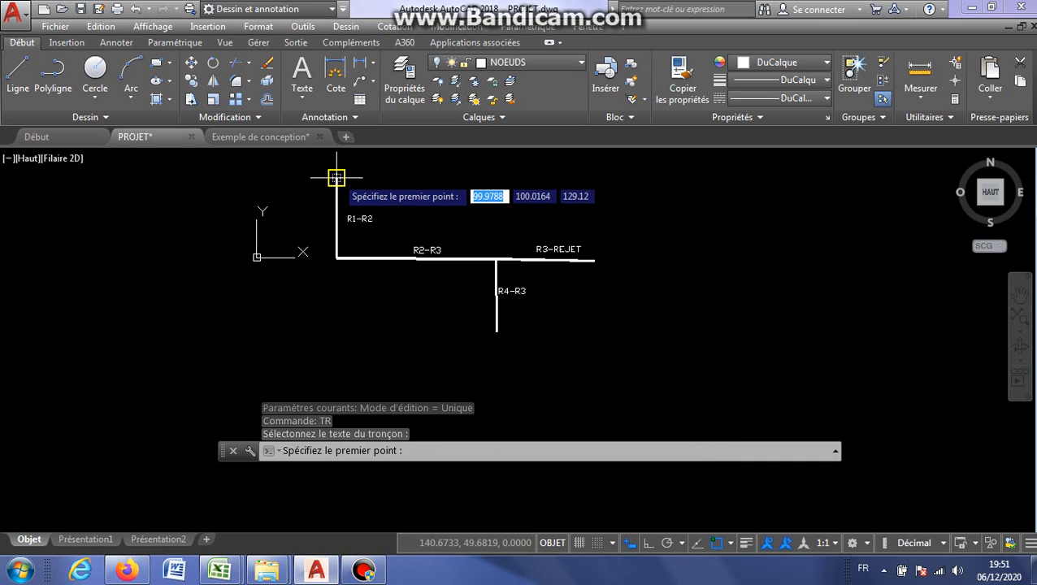
click(335, 258)
- Assign the R2-R3 label to the horizontal section running from the corner to the junction
scroll(407, 181, up, 4)
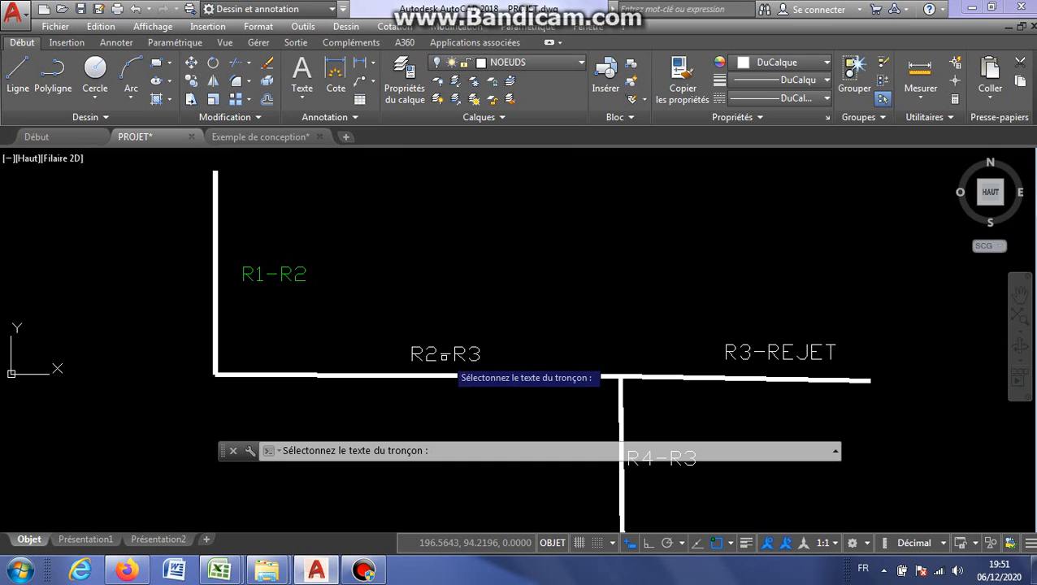
click(430, 353)
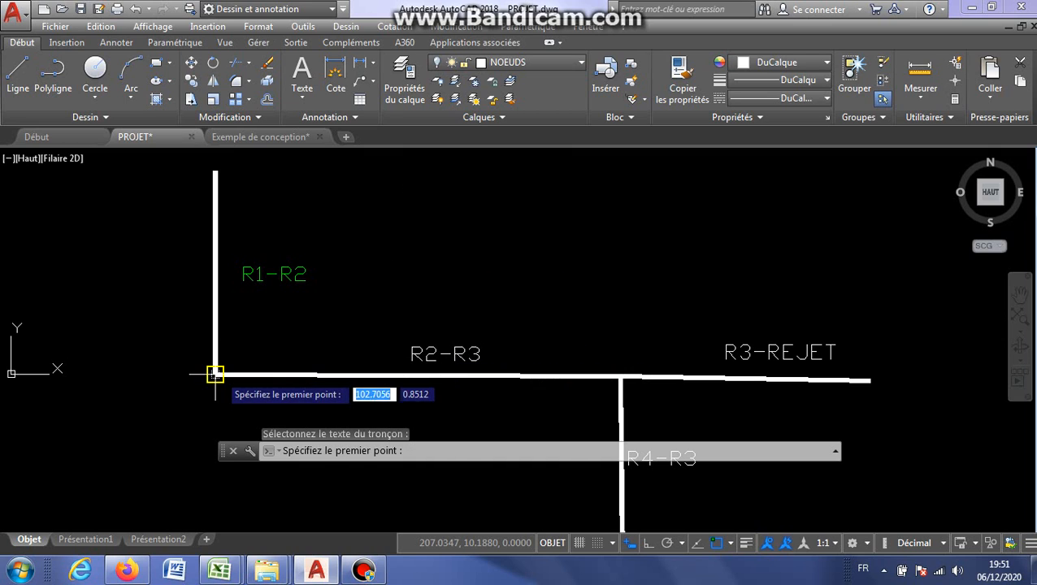
click(216, 373)
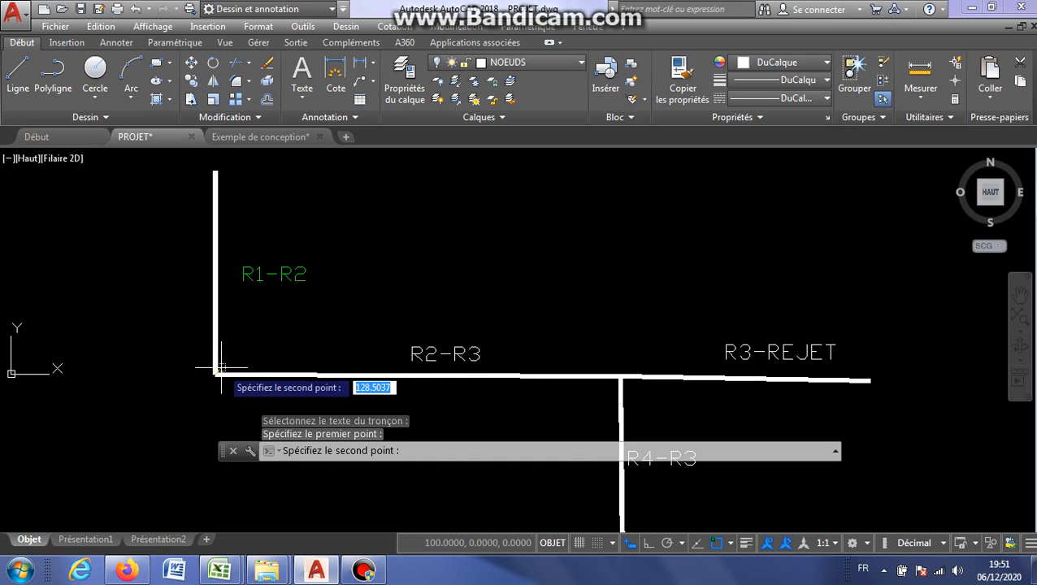
click(621, 375)
- Assign the R4-R3 label to the downward branch, from its lower end up to the junction
scroll(606, 309, down, 5)
scroll(628, 343, up, 5)
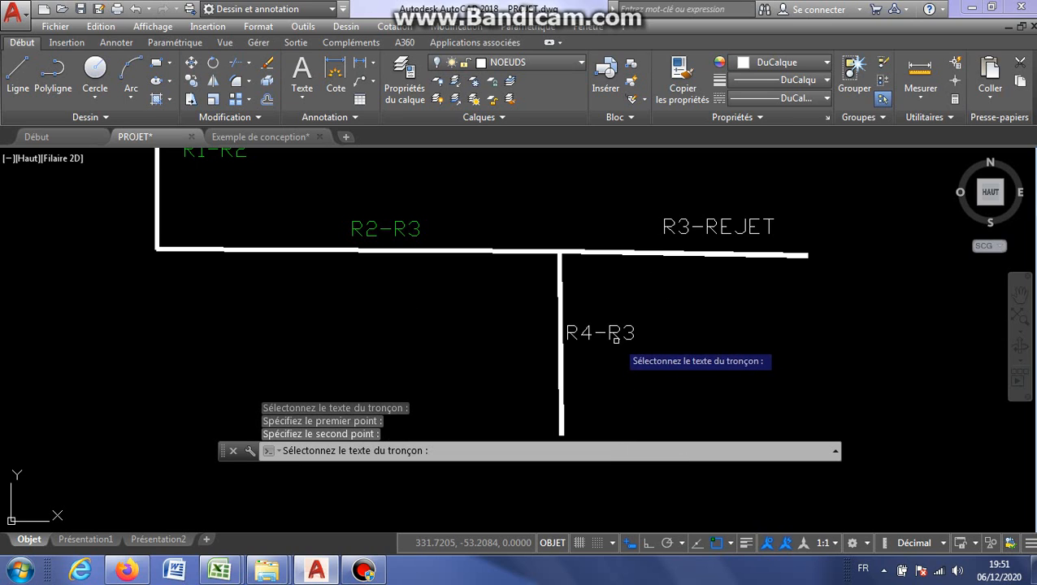
click(610, 331)
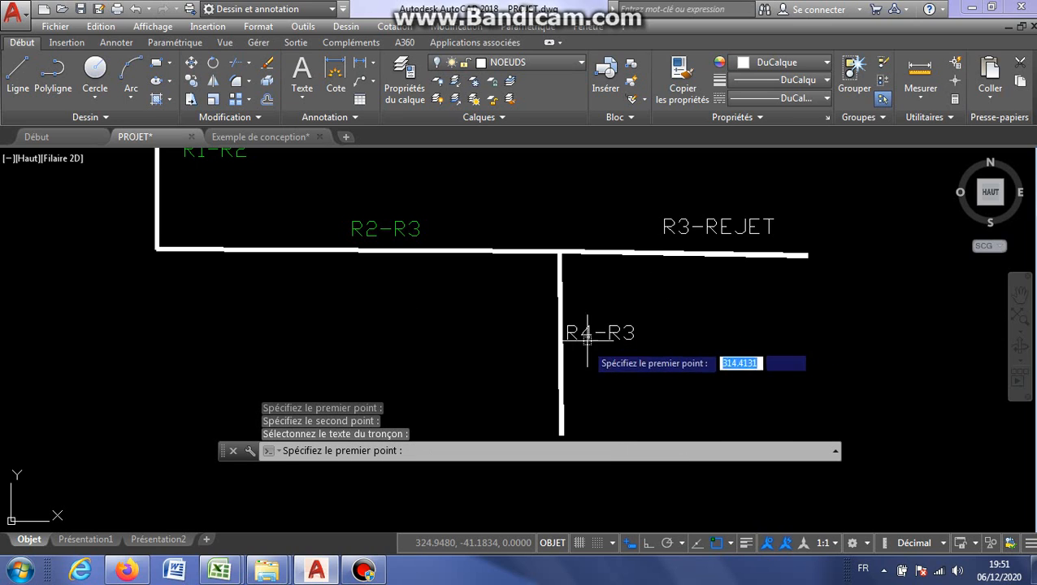
click(559, 430)
click(559, 249)
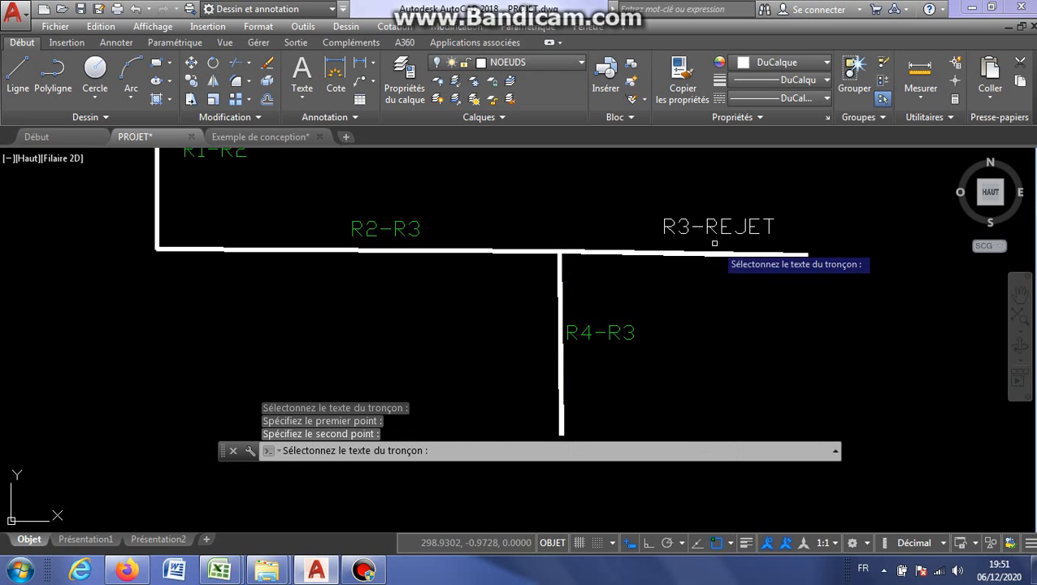
- Assign the R3-REJET label to the section from the junction to the outlet end, and finish the TR routine
click(728, 233)
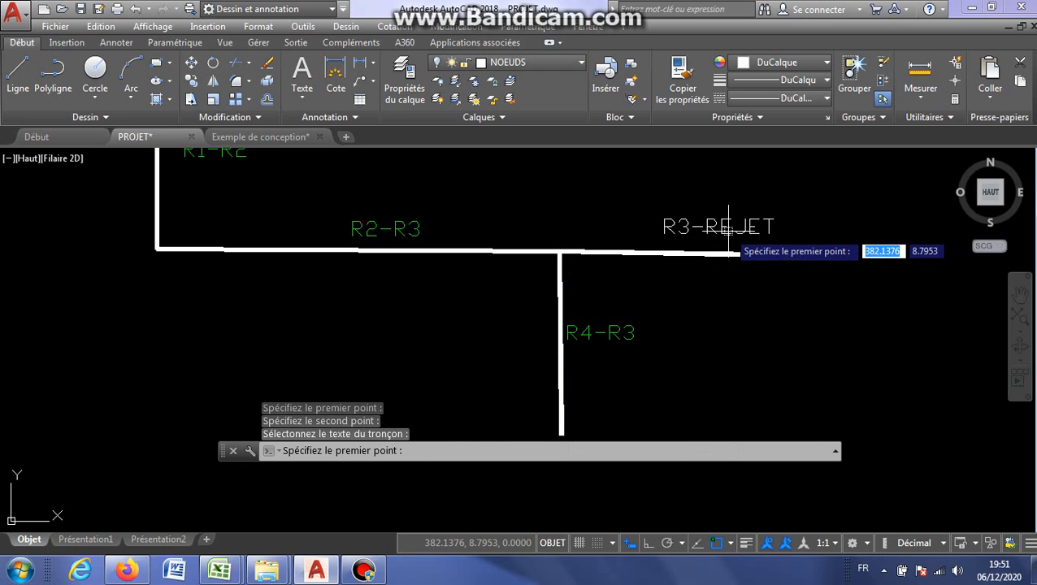
click(562, 248)
click(806, 255)
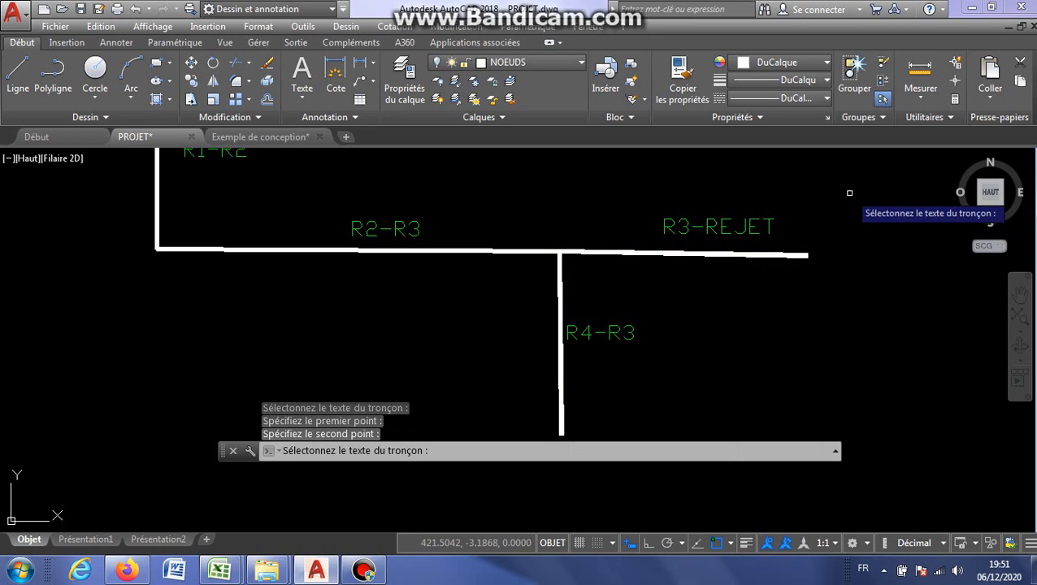
key(Return)
key(Return)
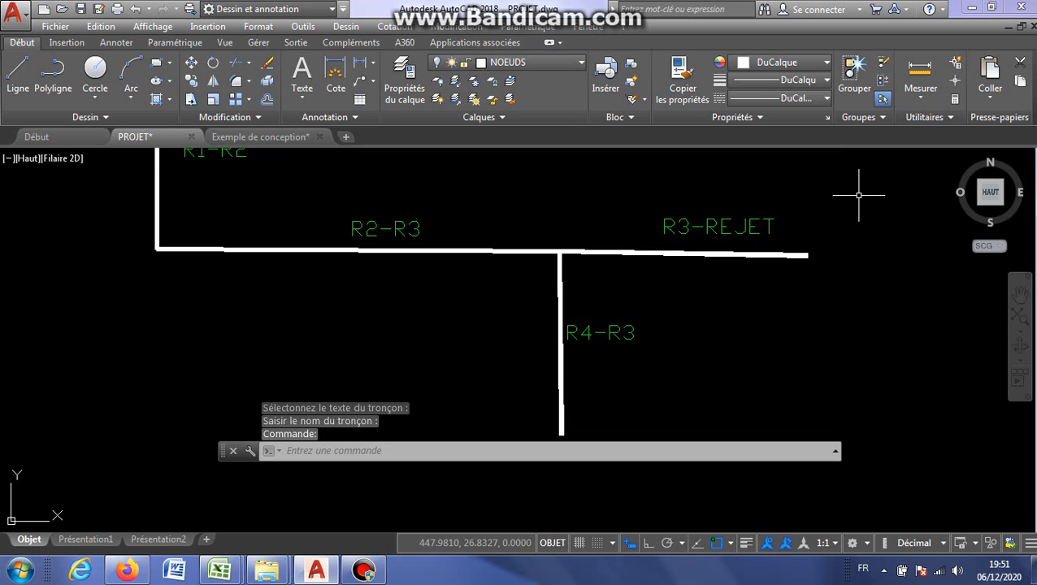
- Check the exported CSV files in the ASAINISSEMENT VERSION 4 folder, then return to the AutoCAD drawing
mouse_move(268, 570)
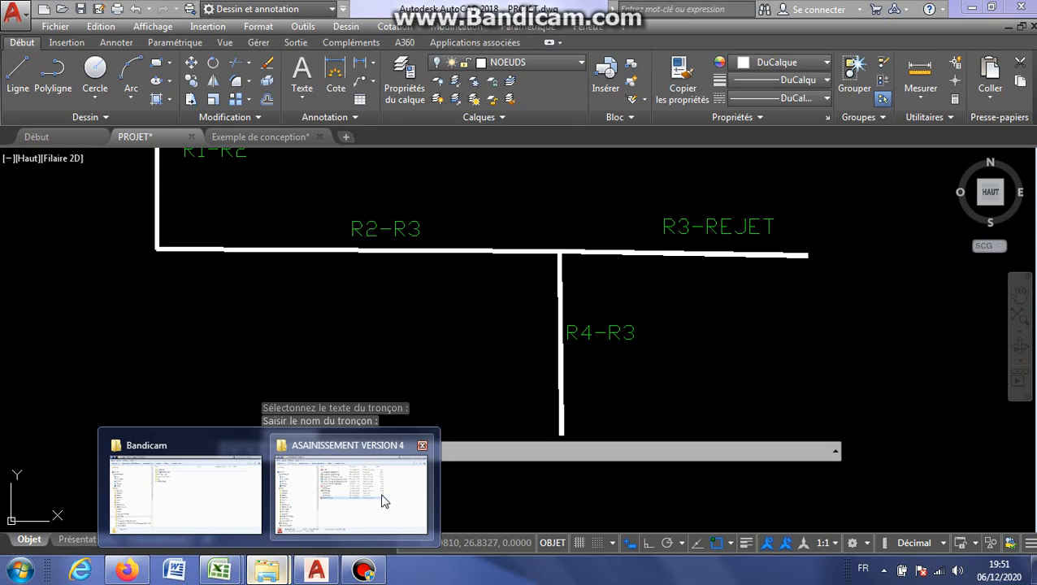
click(346, 494)
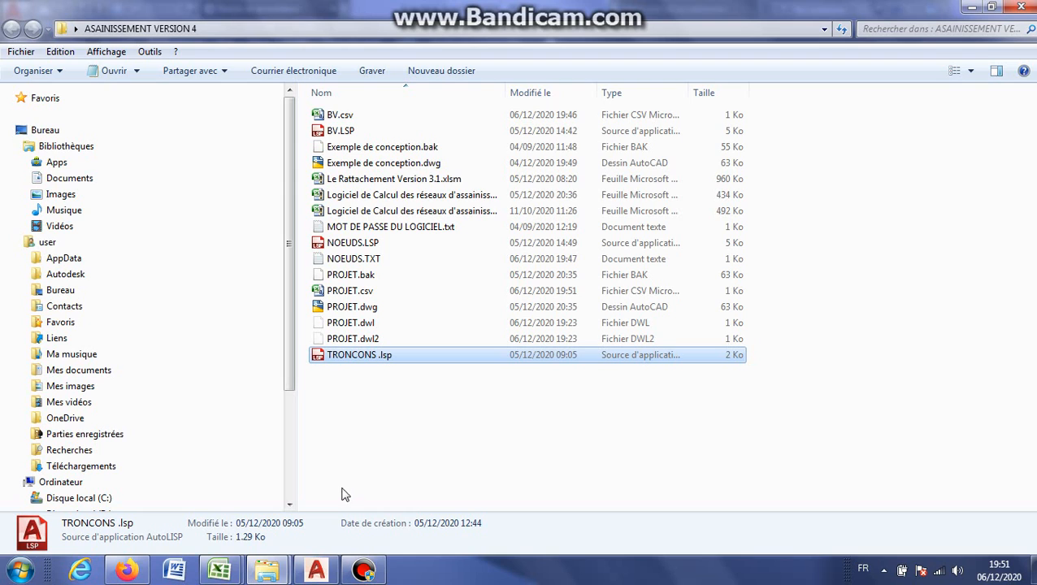
click(355, 120)
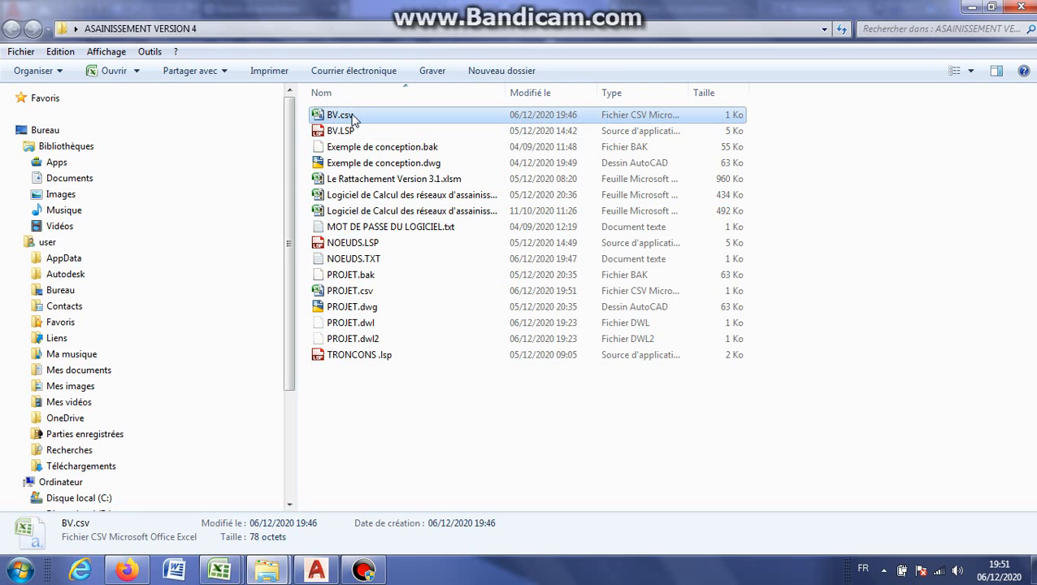
mouse_move(370, 297)
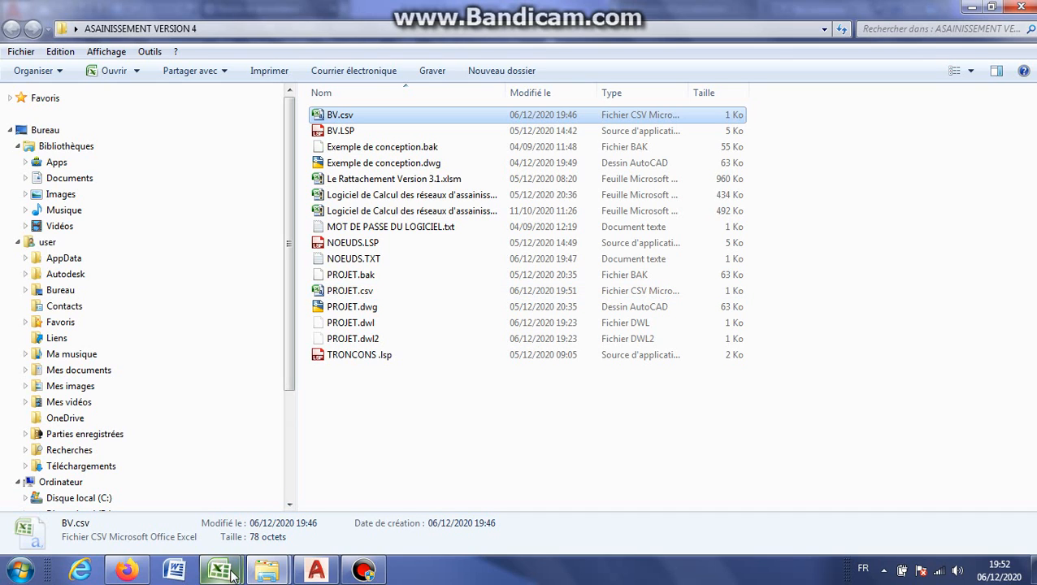
click(325, 571)
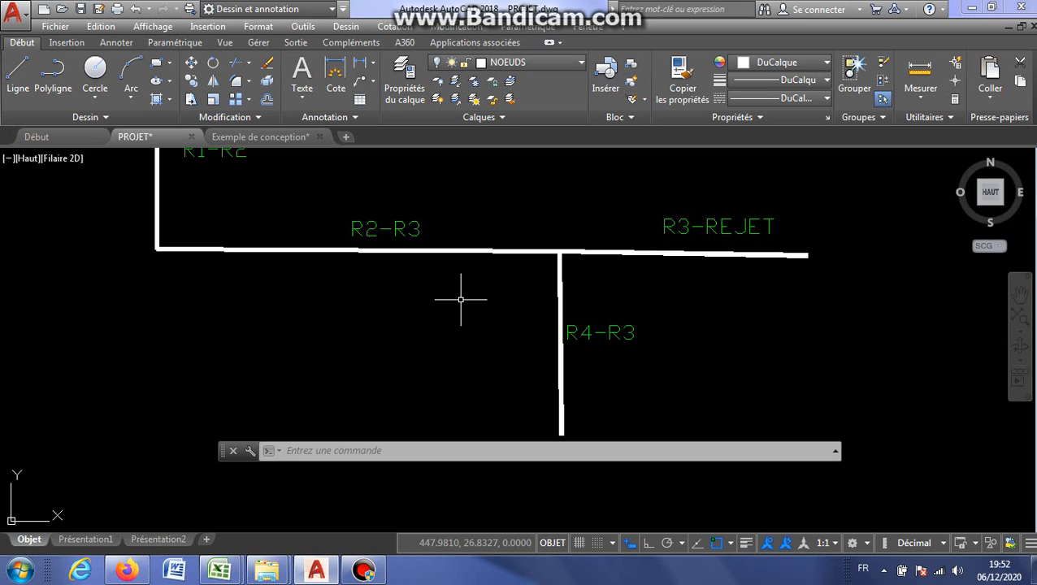
- In the ASAINISSEMENT VERSION 4 folder, rename PROJET.csv as TRONCONS.csv
mouse_move(271, 570)
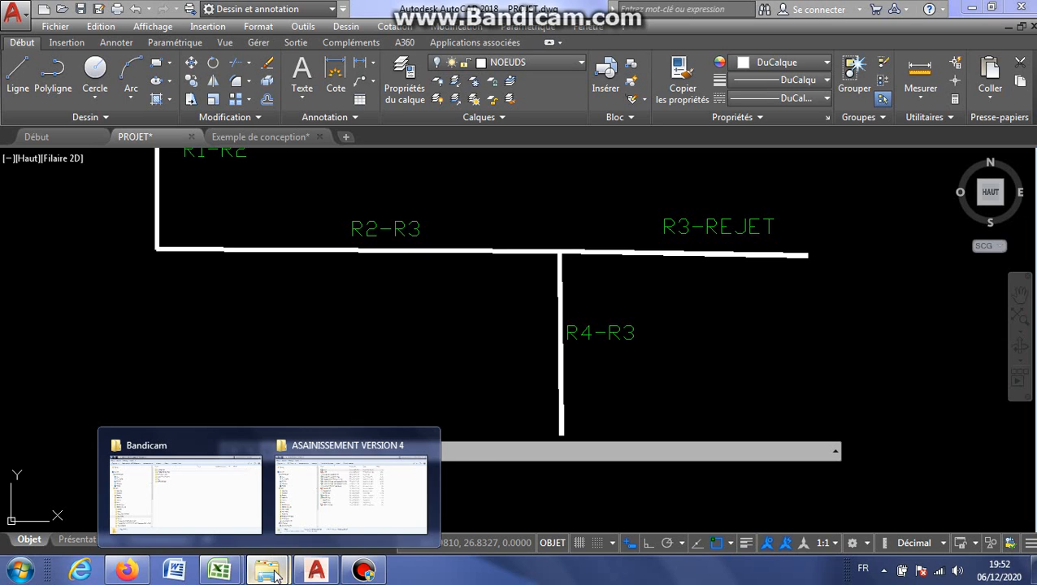
click(345, 492)
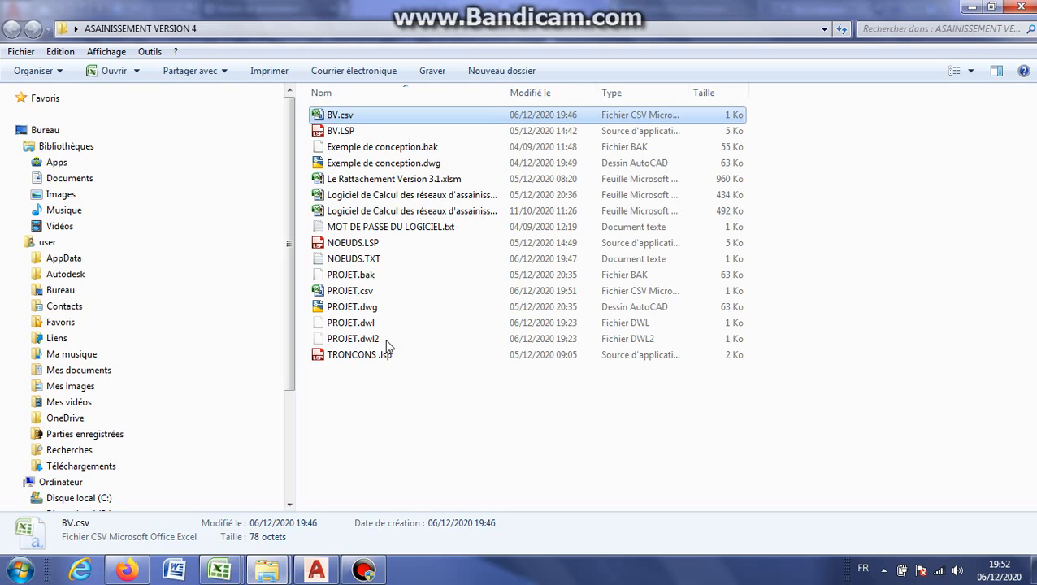
click(348, 293)
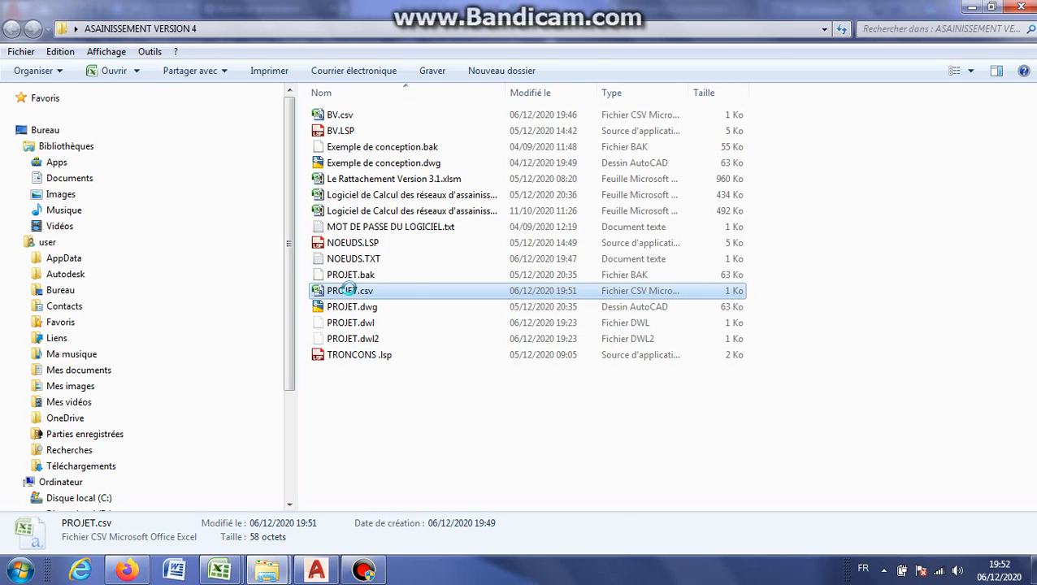
right_click(348, 290)
click(415, 522)
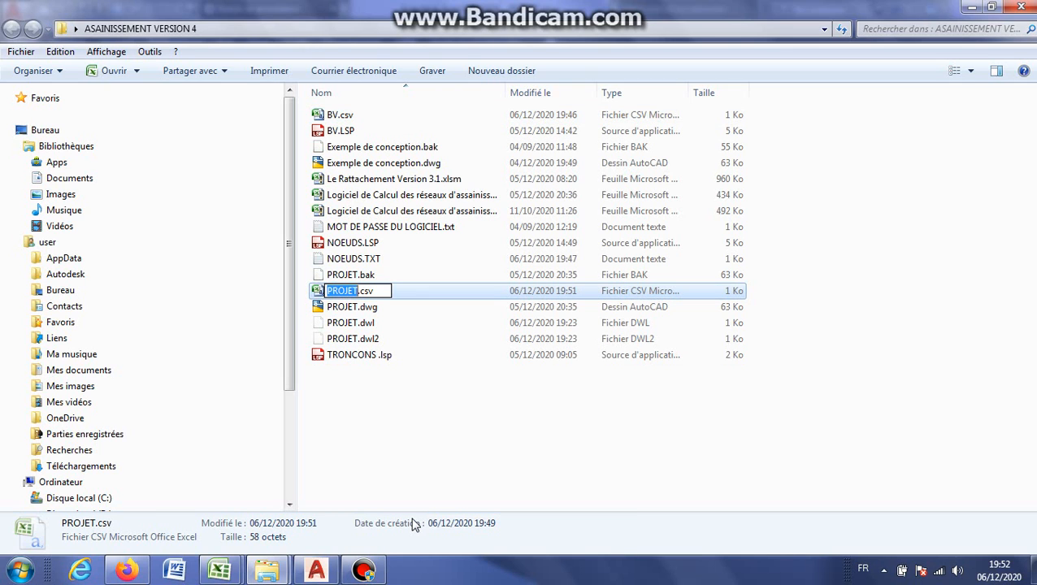
text(TRONCON)
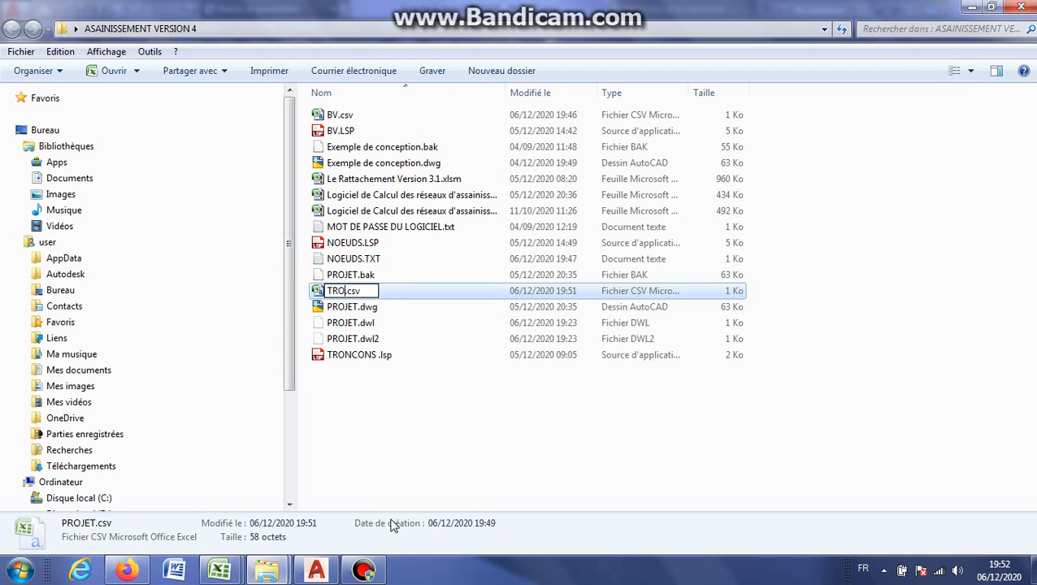
text(S)
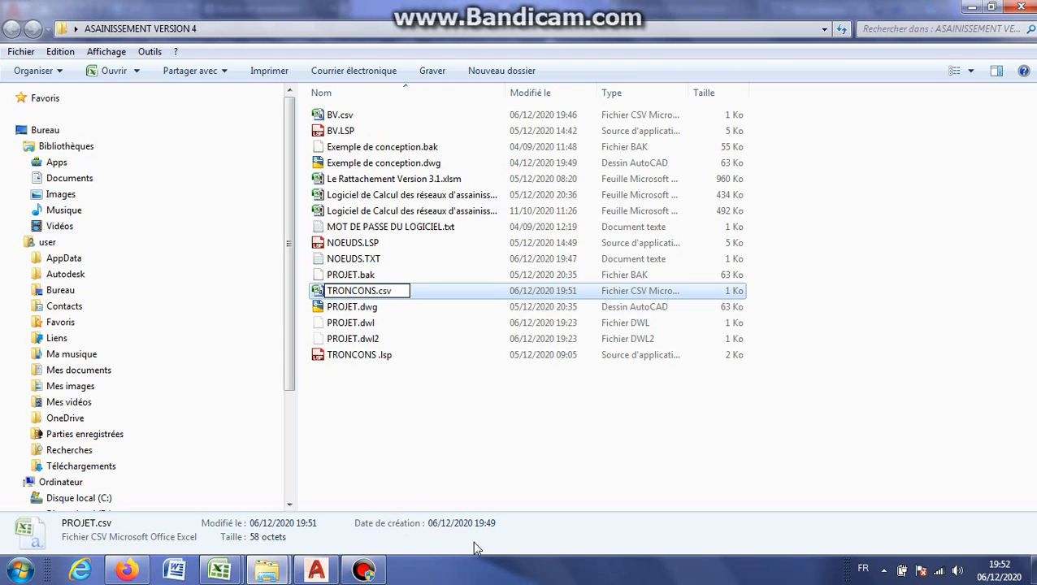
click(410, 486)
click(363, 572)
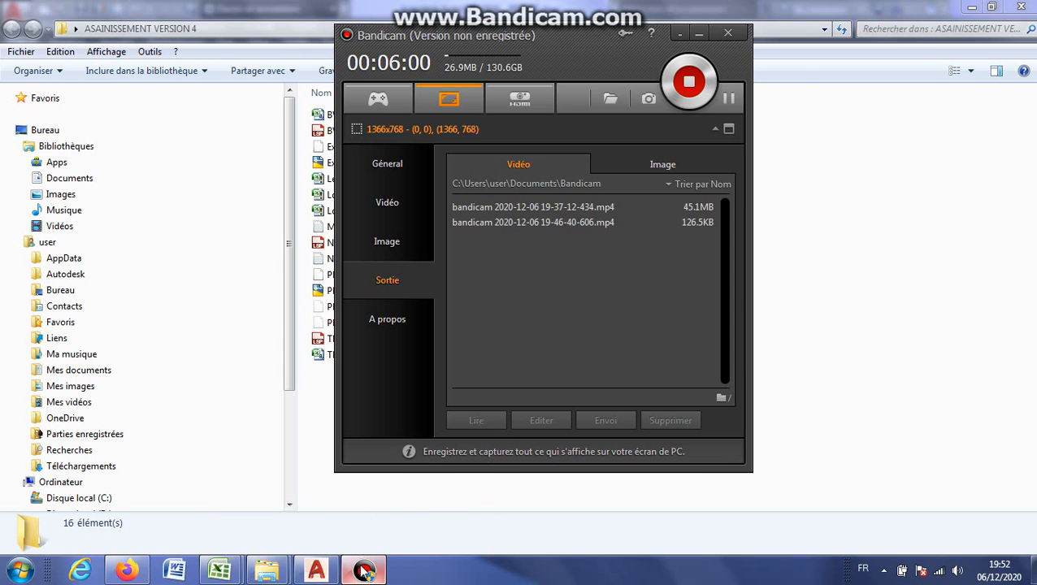
click(367, 572)
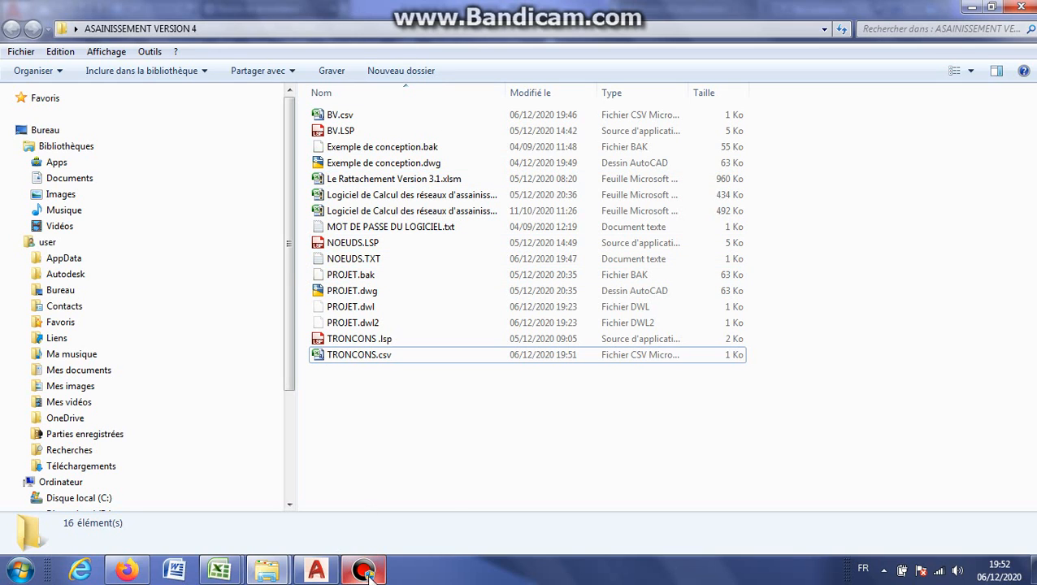
click(317, 570)
scroll(471, 215, down, 5)
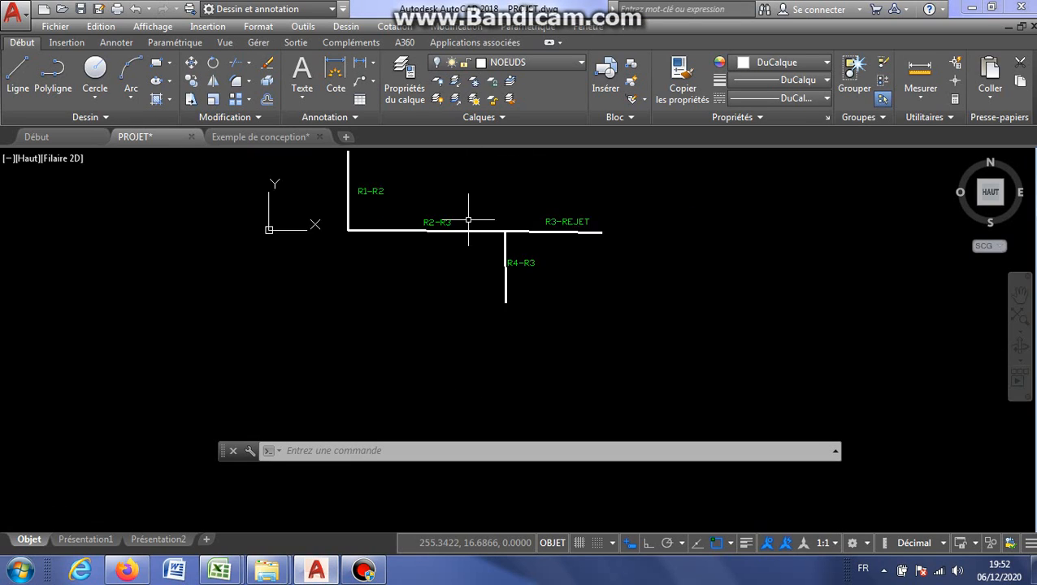
middle_drag(470, 222, 451, 288)
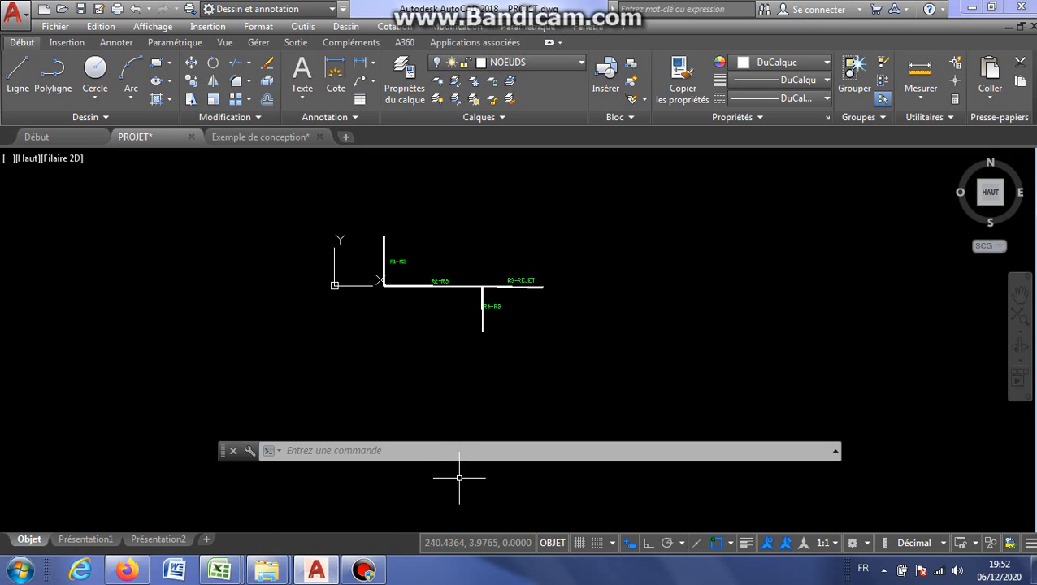
mouse_move(268, 570)
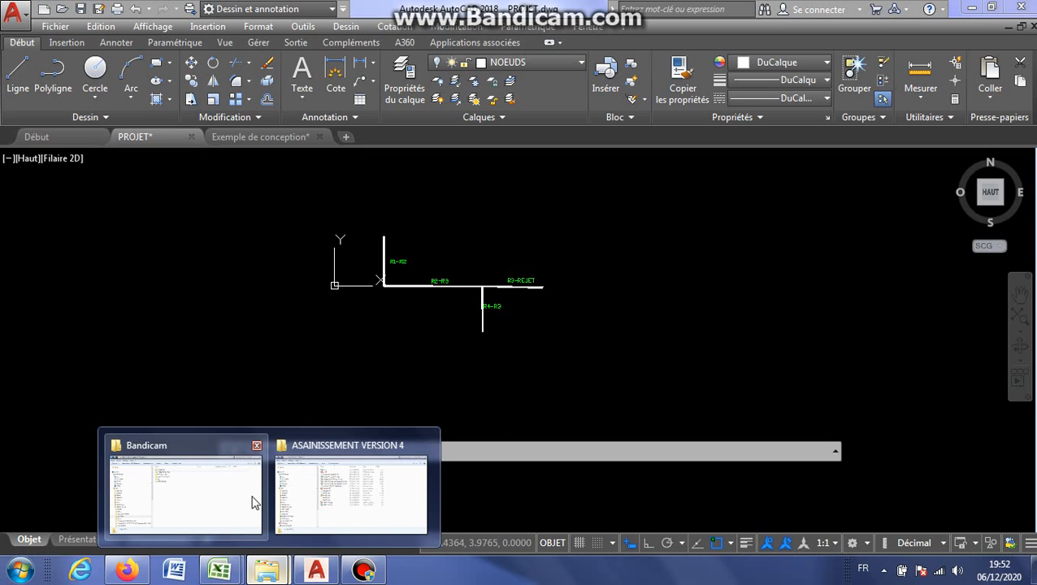
click(352, 487)
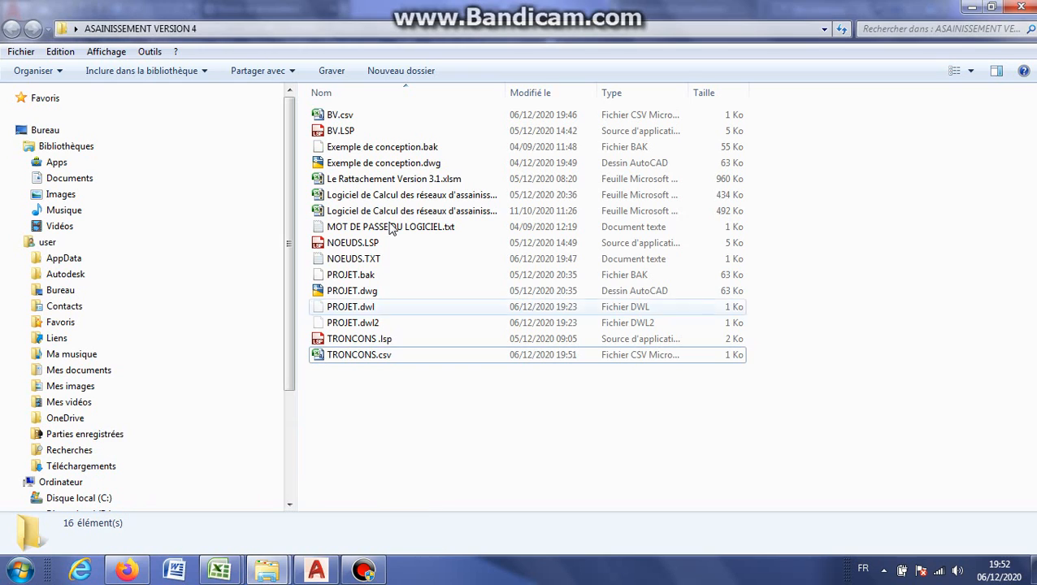
- Launch Excel and browse to the ASAINISSEMENT VERSION 4 folder on the desktop for opening a file
click(18, 569)
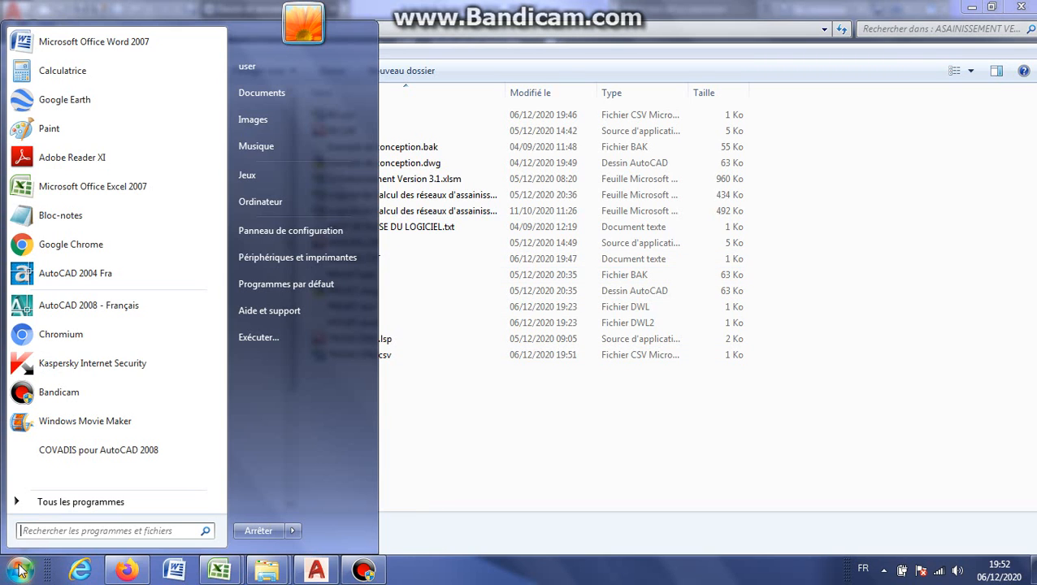
click(72, 188)
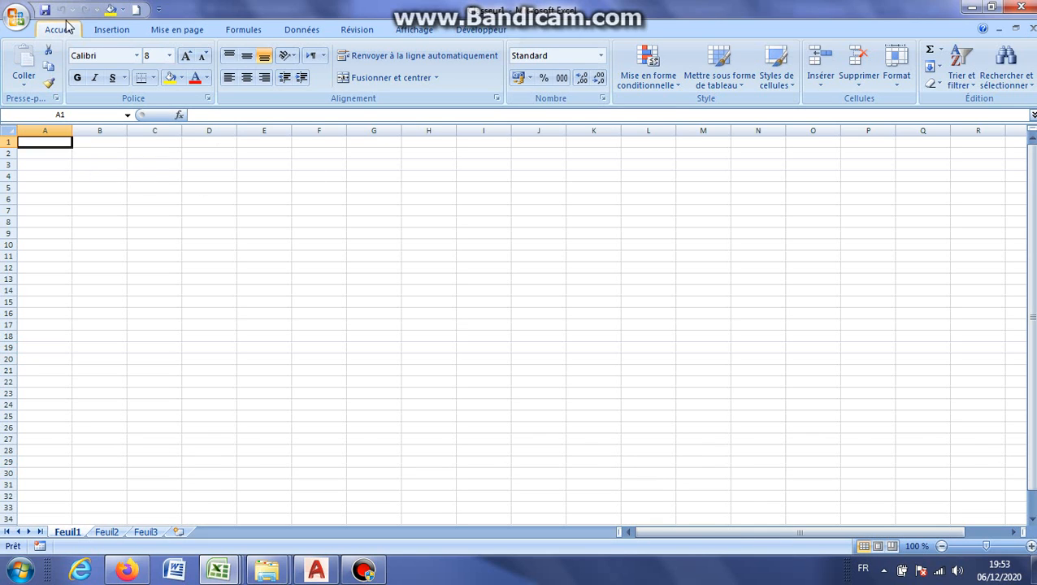
click(20, 25)
click(65, 87)
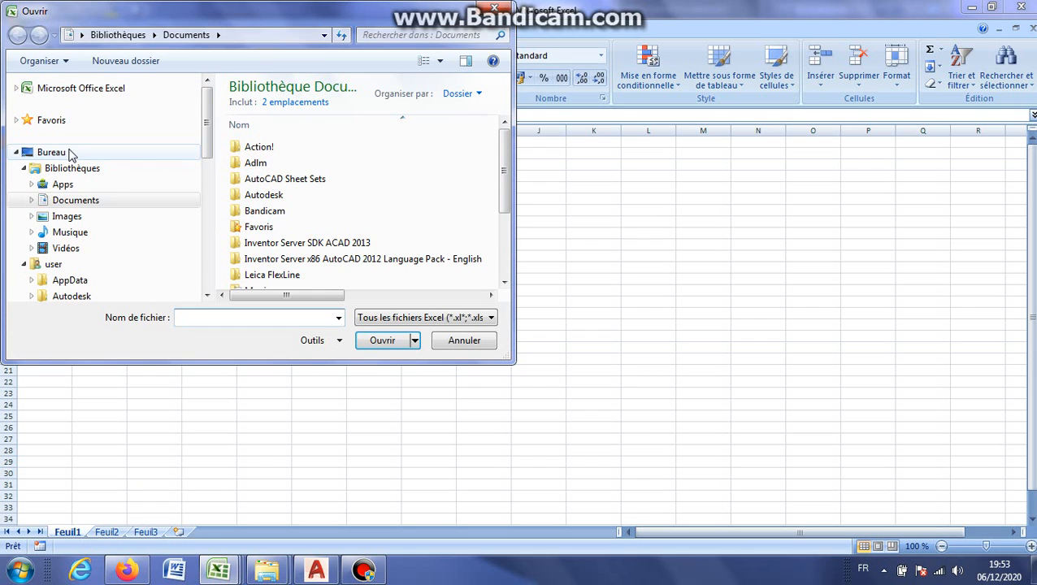
click(67, 159)
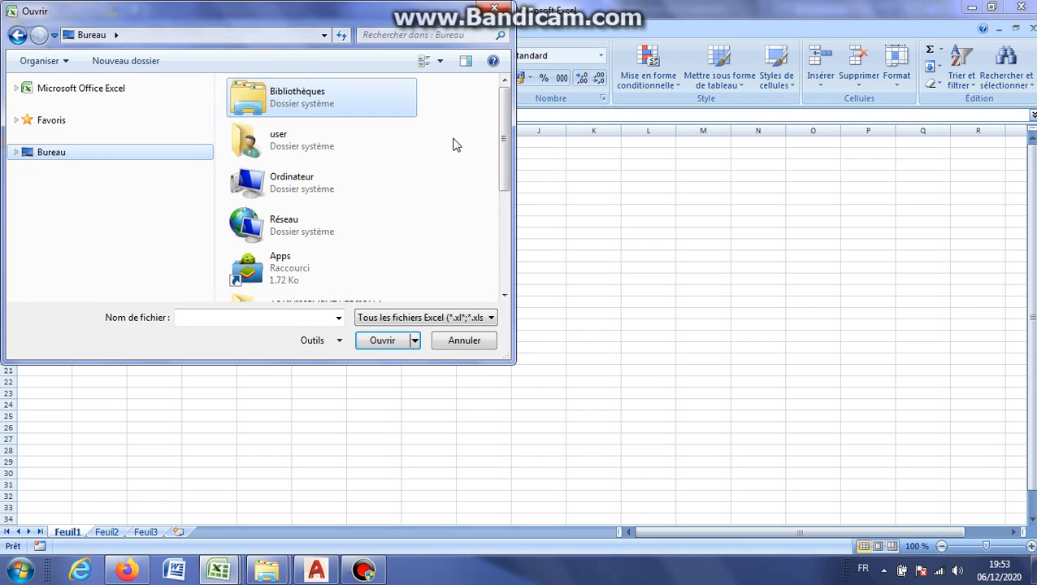
scroll(502, 182, down, 3)
scroll(503, 183, down, 2)
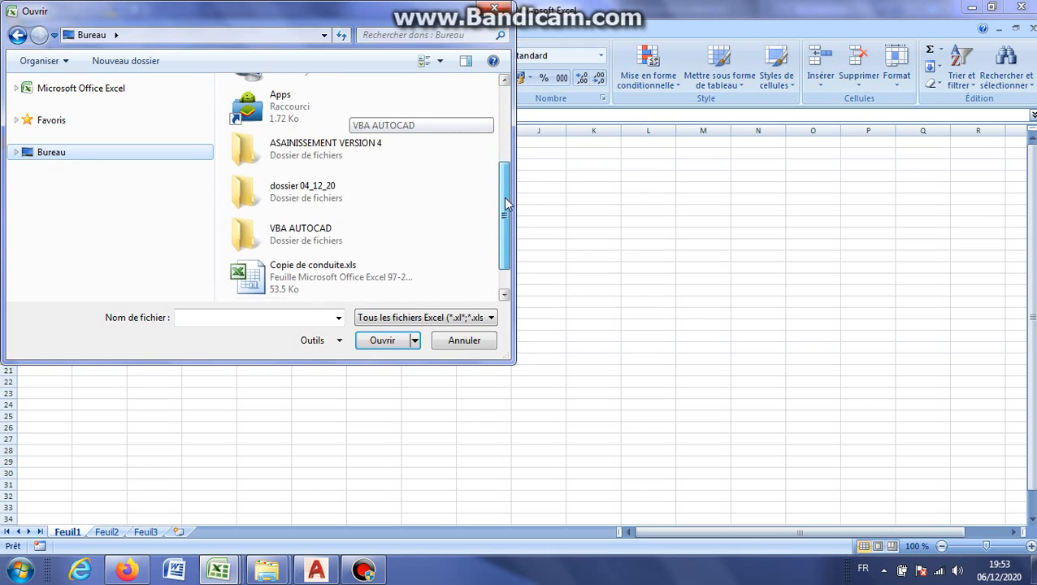
double_click(308, 134)
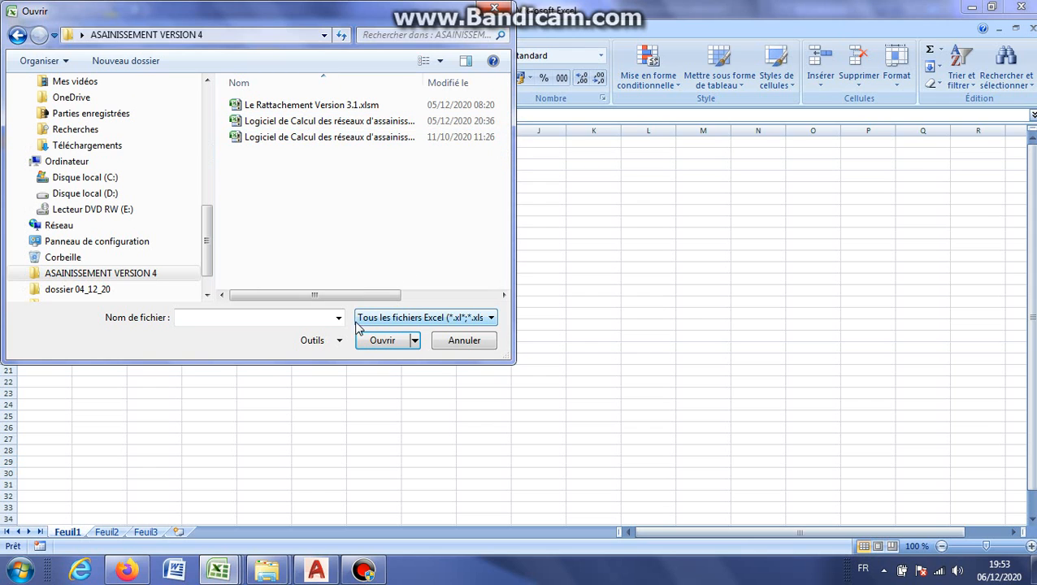
- List all file types in the folder and open NOEUDS.TXT
click(402, 322)
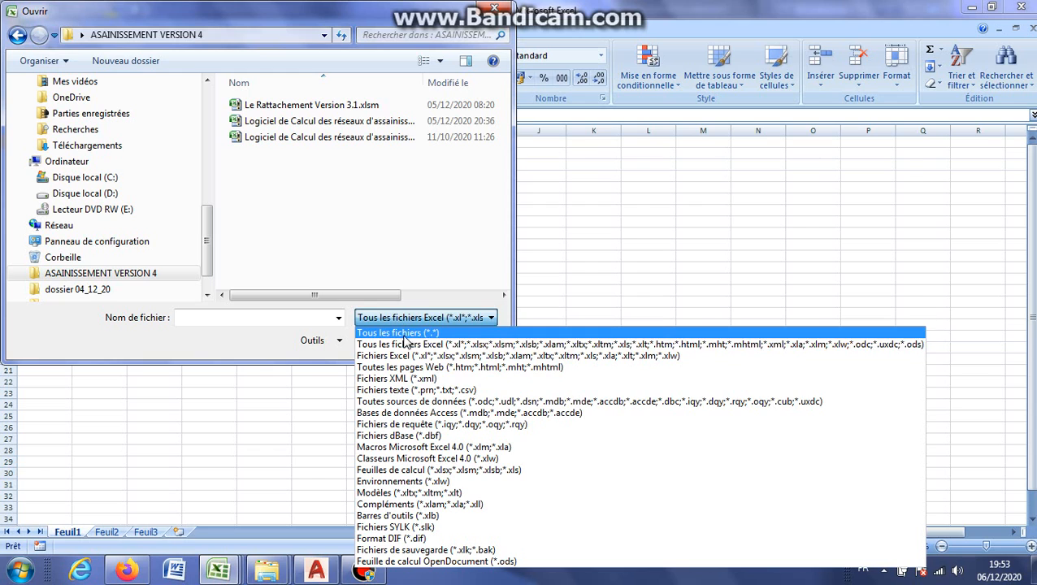
click(403, 331)
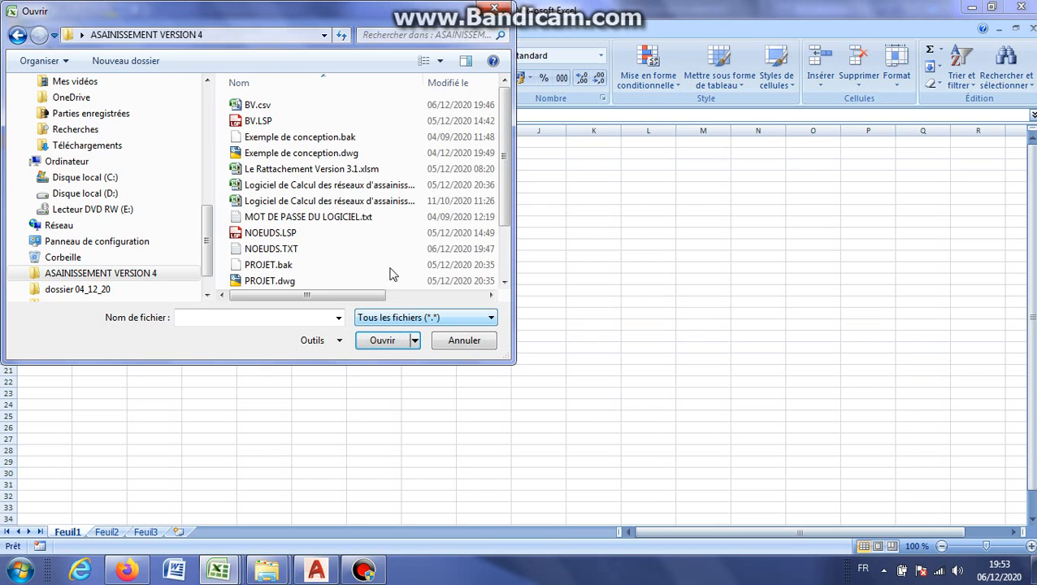
click(288, 250)
click(379, 341)
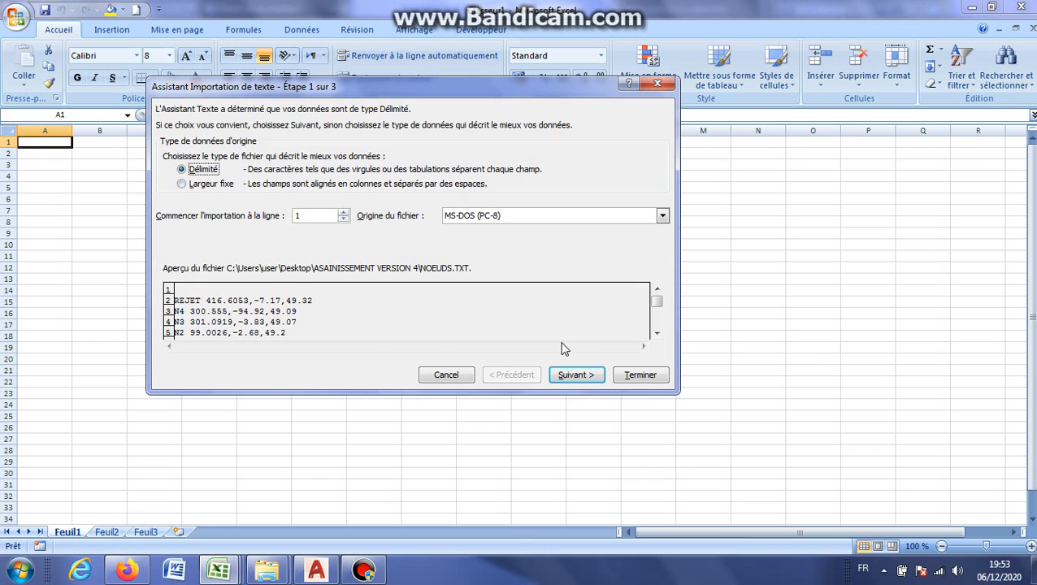
- Import the text as delimited data, using tab, comma and space as separators
click(574, 377)
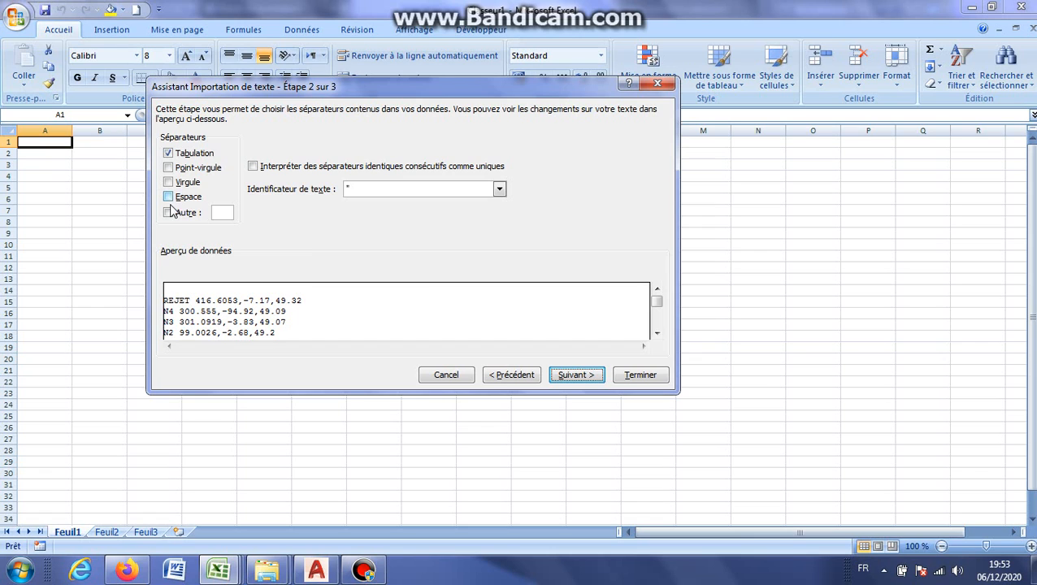
click(169, 182)
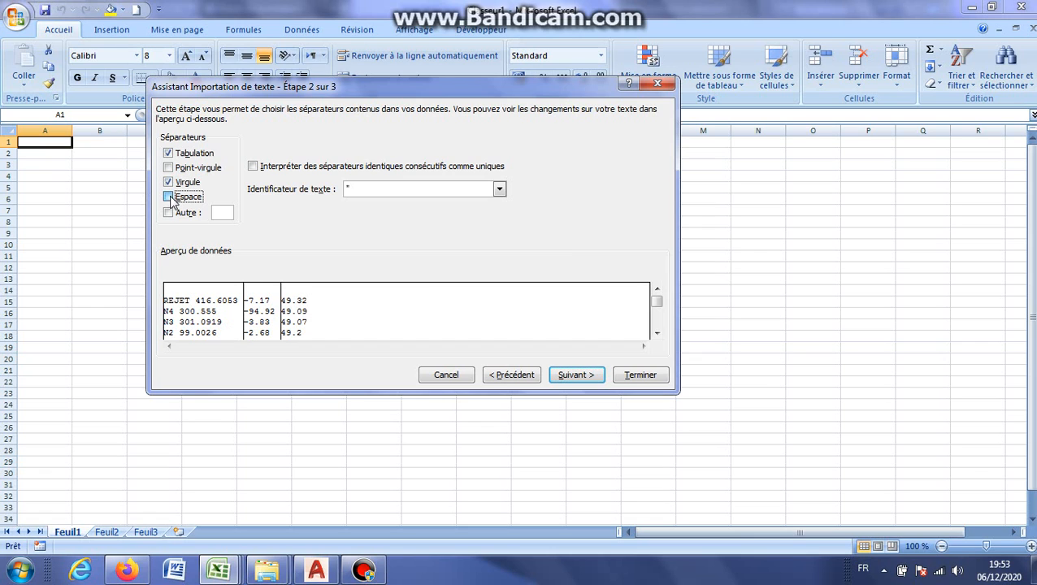
click(168, 197)
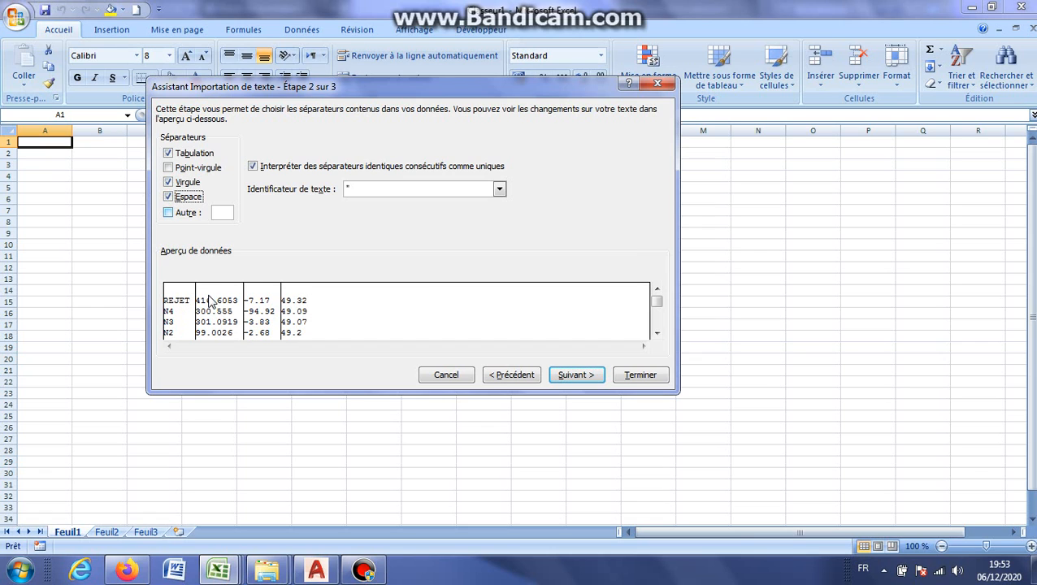
click(576, 375)
click(641, 375)
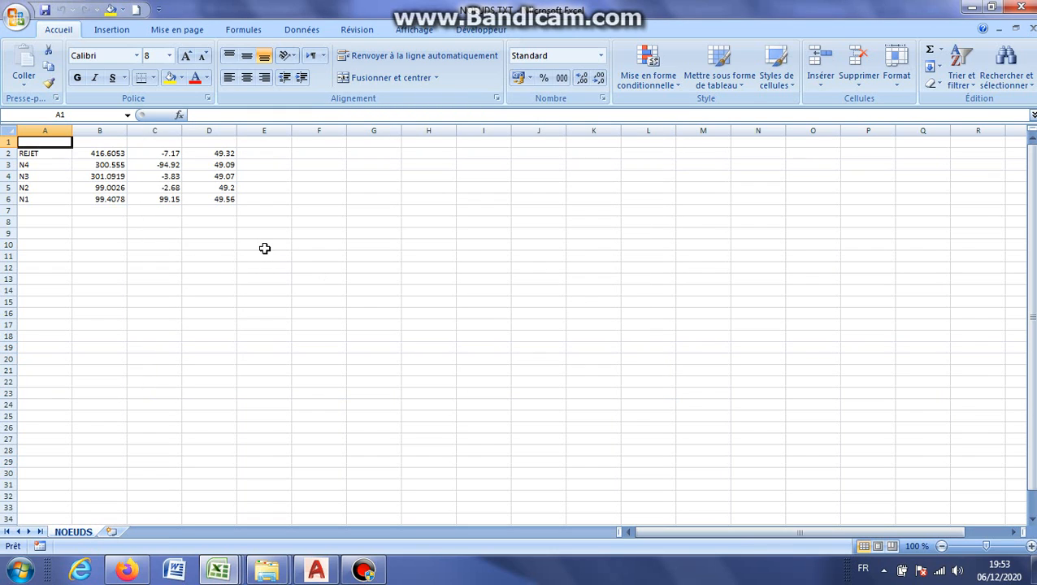
- Move the column D values into column B, replacing its contents, and clear column C
click(209, 130)
key(ctrl+c)
click(49, 52)
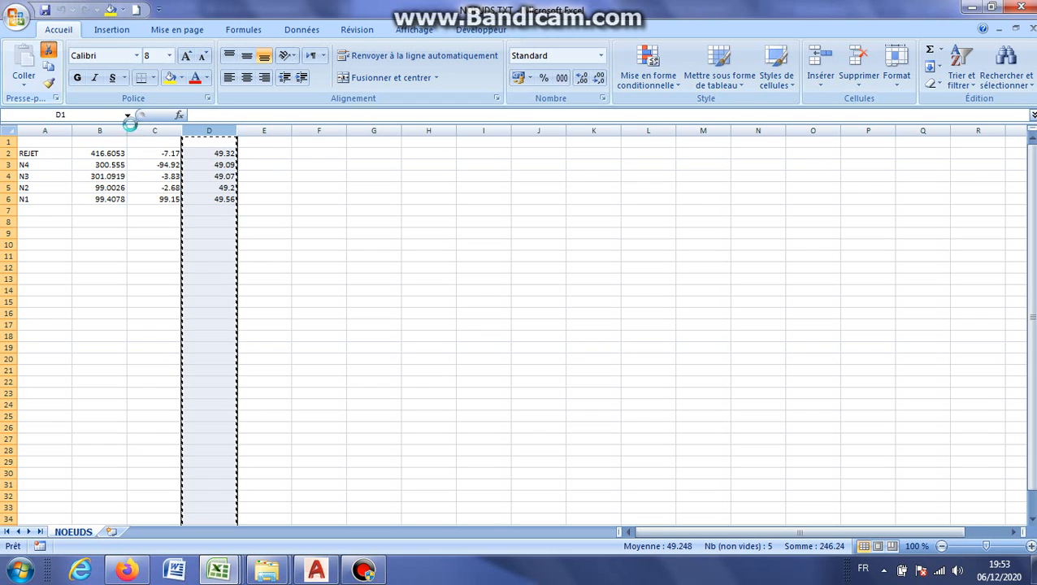
click(105, 130)
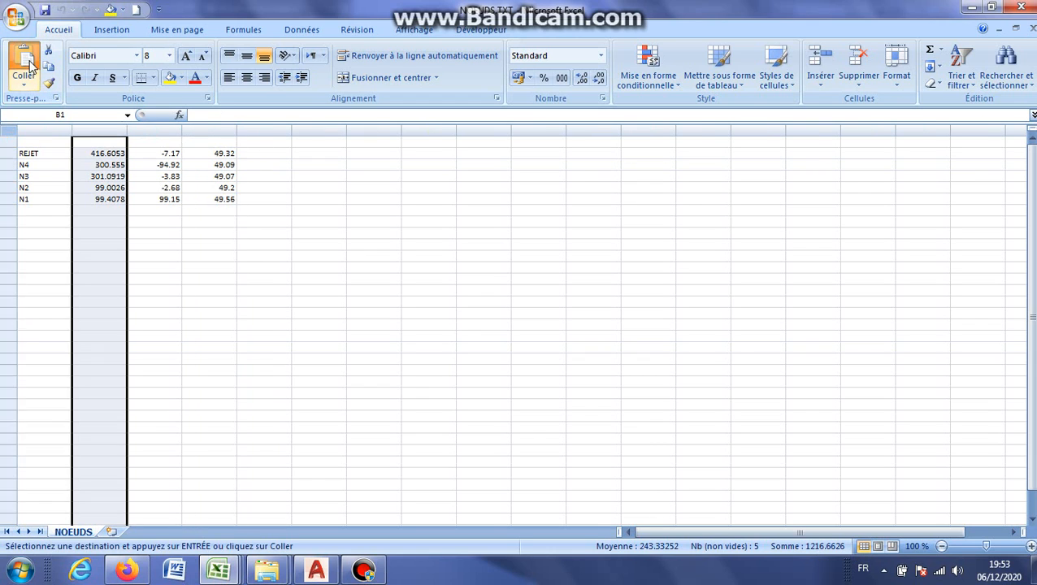
click(24, 63)
click(157, 130)
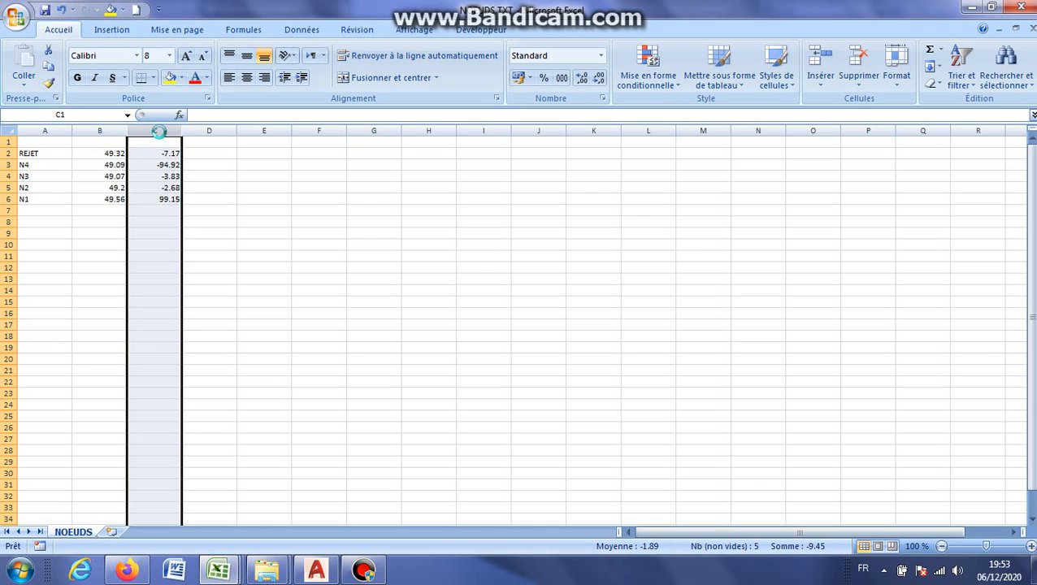
key(Delete)
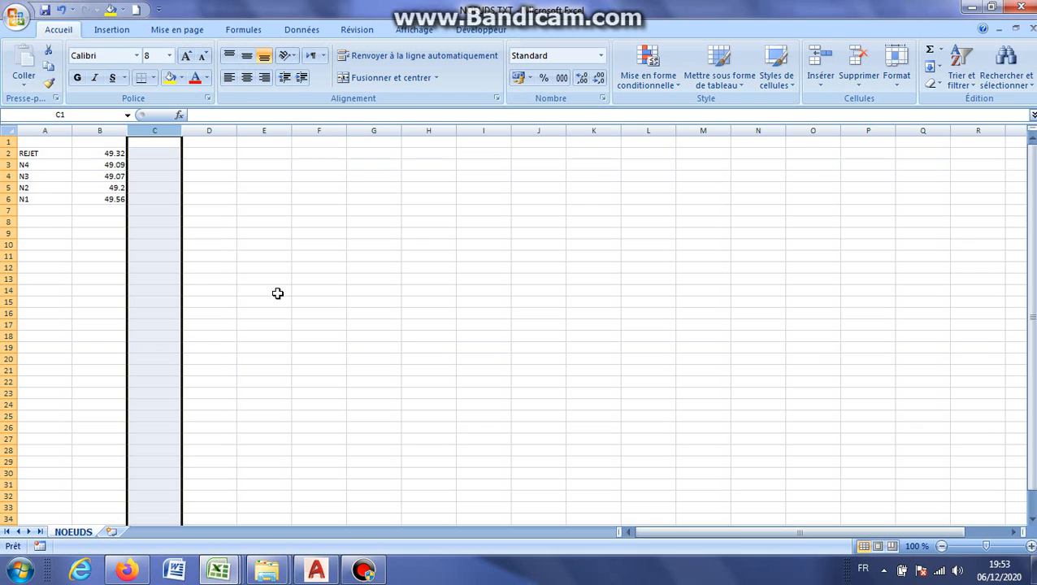
- Save the sheet as NOEUDS.csv in semicolon-separated CSV format, keeping that format, and close Excel without saving again
click(17, 18)
click(87, 152)
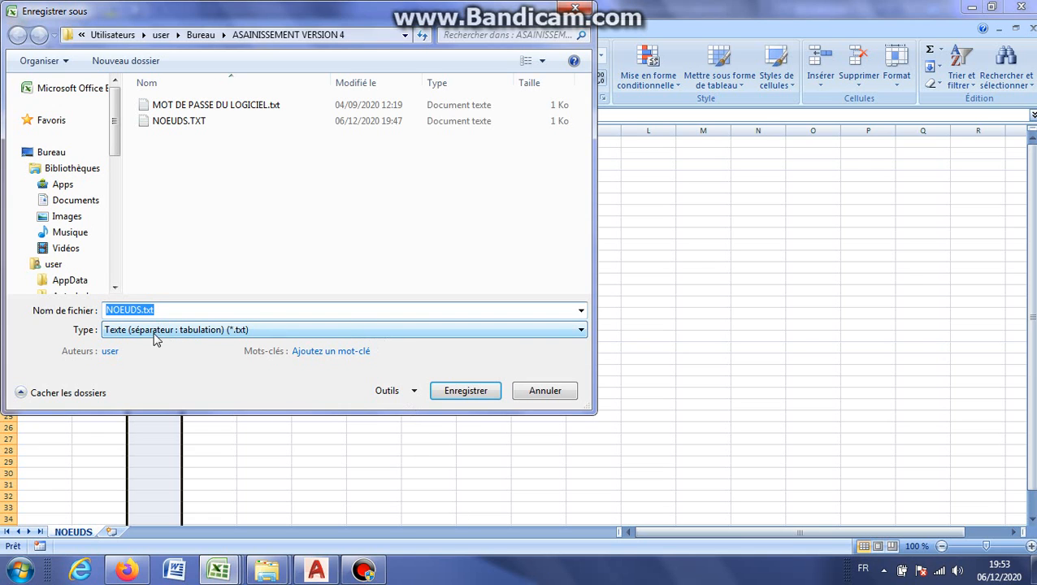
click(581, 331)
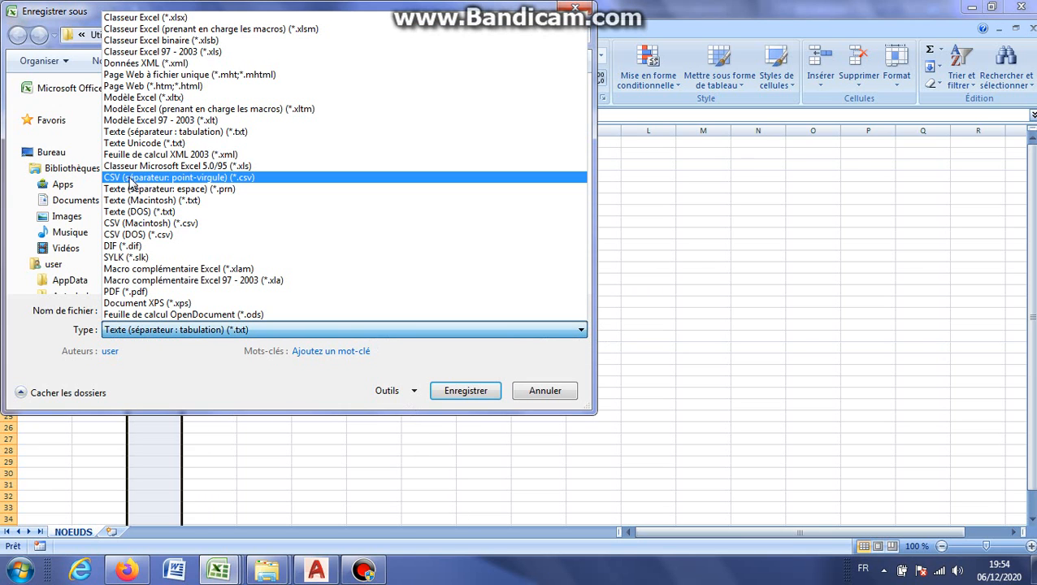
click(253, 177)
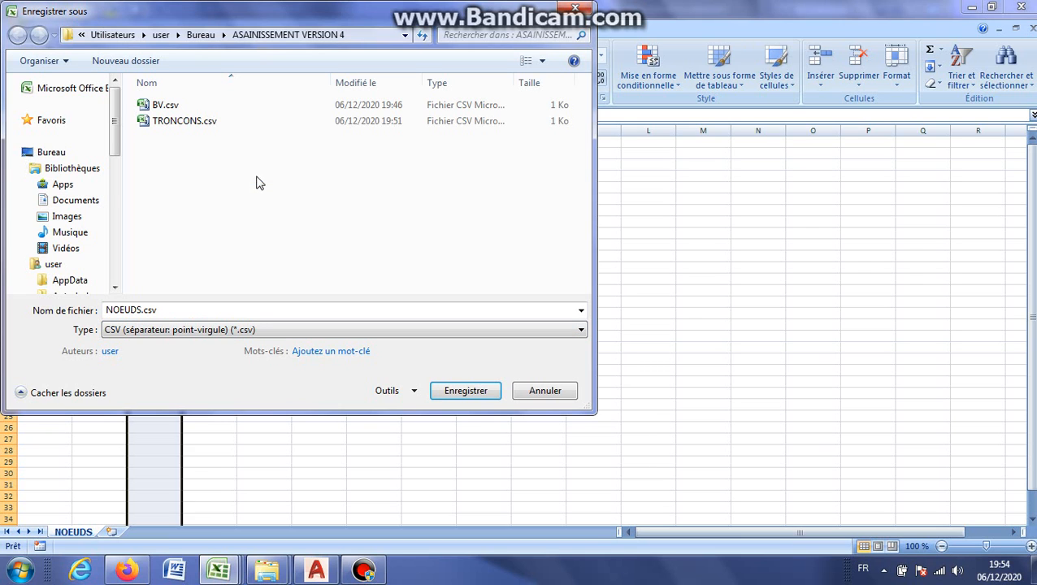
click(472, 397)
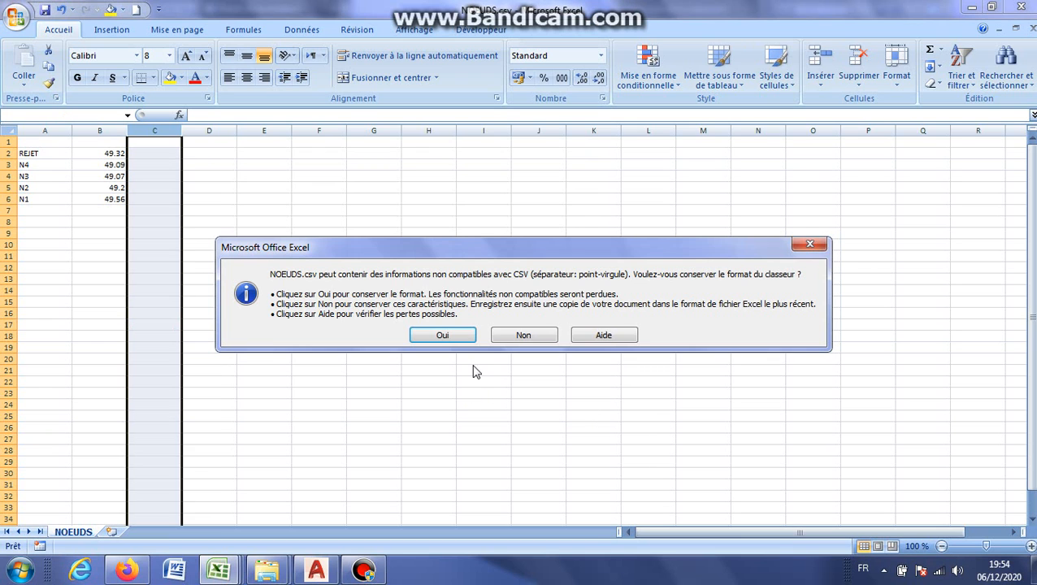
click(444, 335)
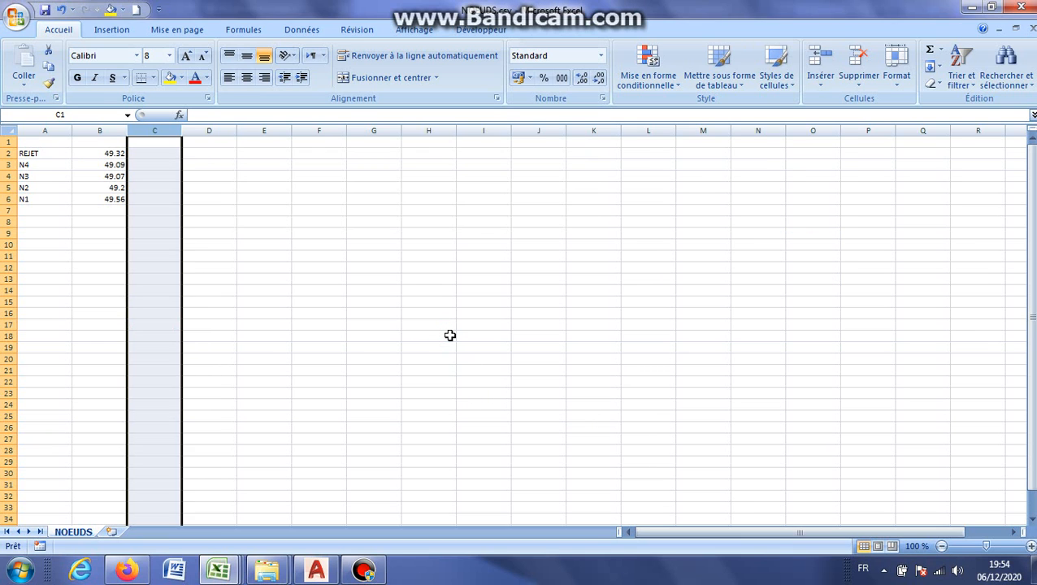
click(1022, 8)
click(522, 331)
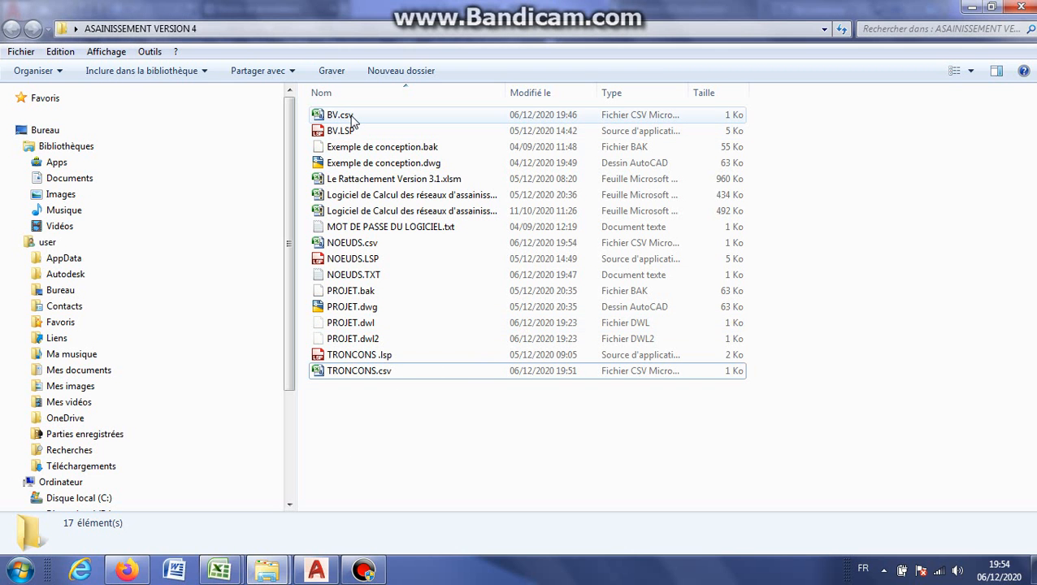
- Delete NOEUDS.TXT from the ASAINISSEMENT VERSION 4 folder
click(379, 277)
key(Delete)
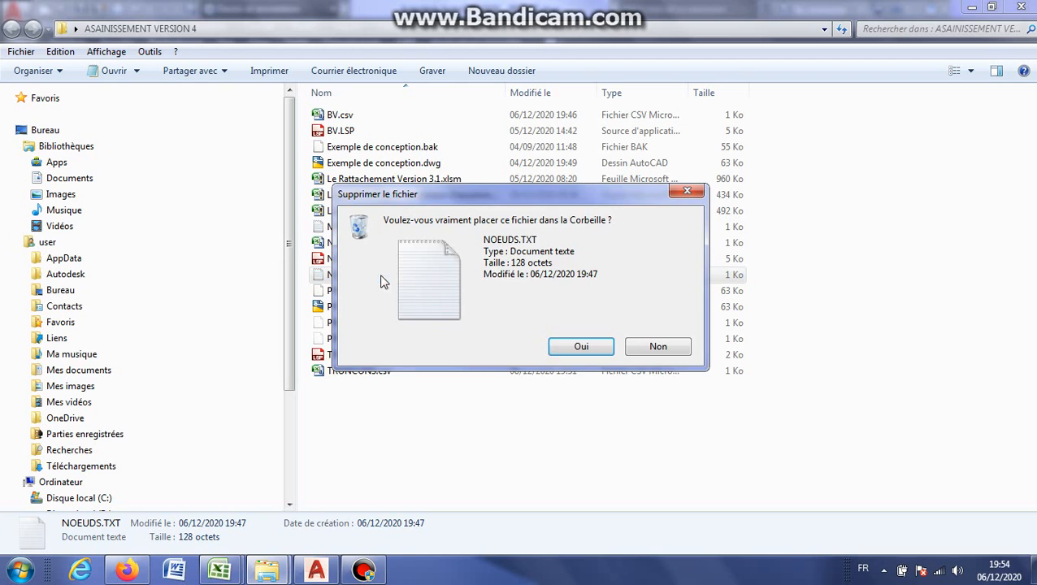
click(582, 347)
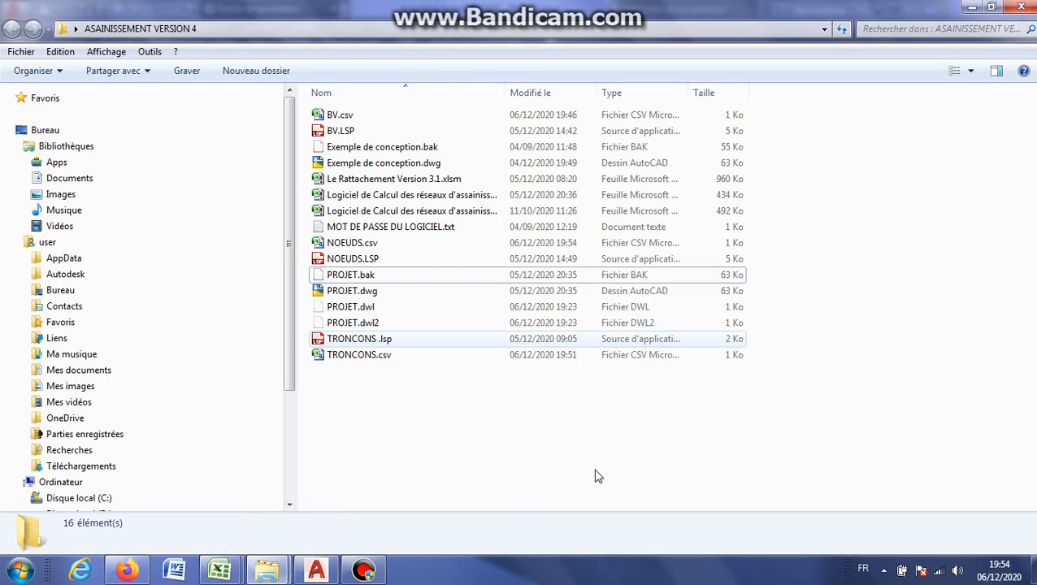
- Switch to AutoCAD and turn on the BV and NOEUDS layers in the PROJET drawing
click(316, 572)
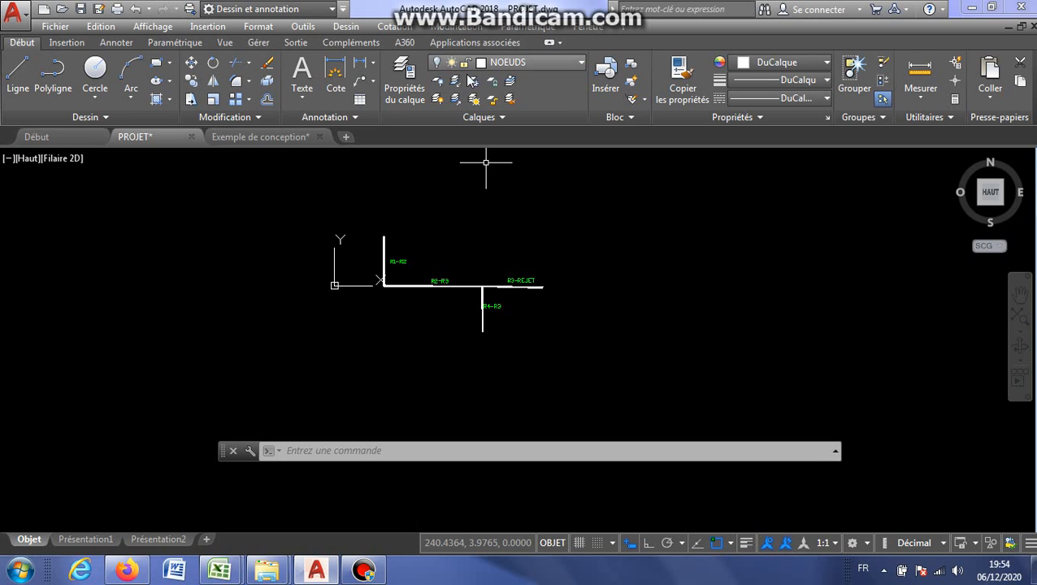
click(504, 62)
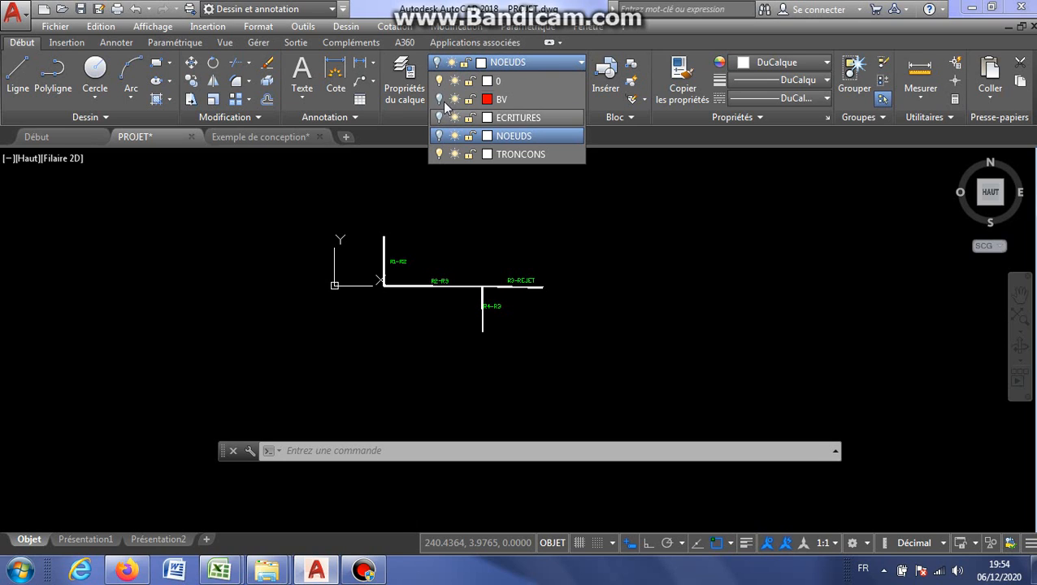
click(439, 99)
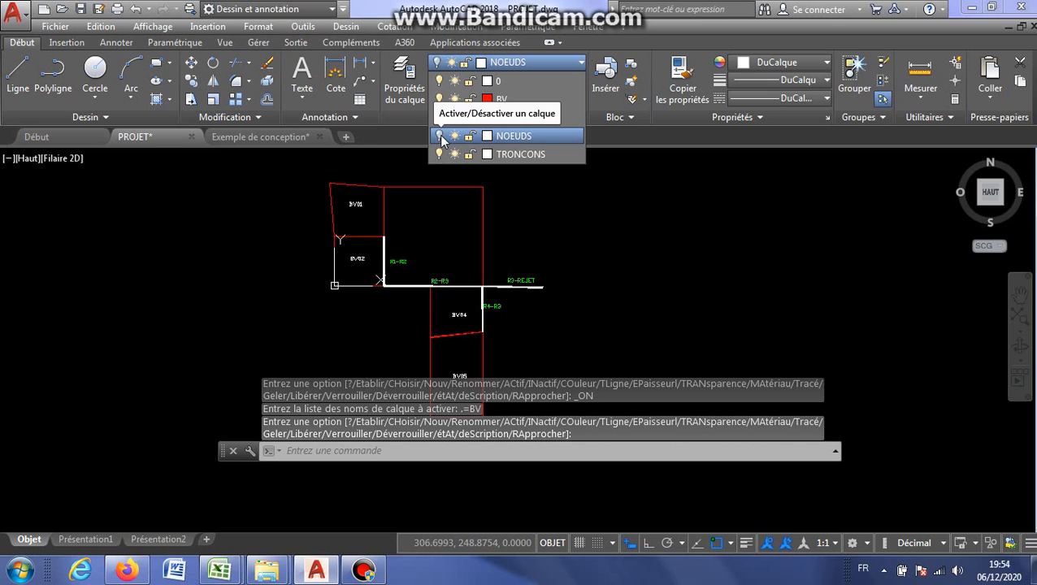
click(440, 136)
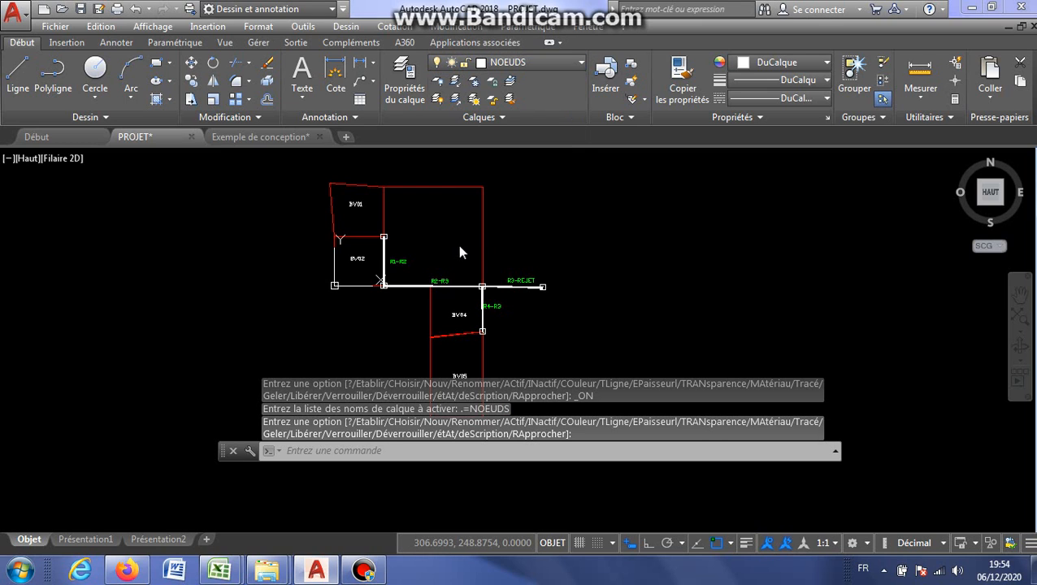
- Examine the catchment basins, nodes and labelled pipe sections of the network, and check the drawing's layer list
scroll(464, 243, down, 4)
scroll(469, 224, up, 8)
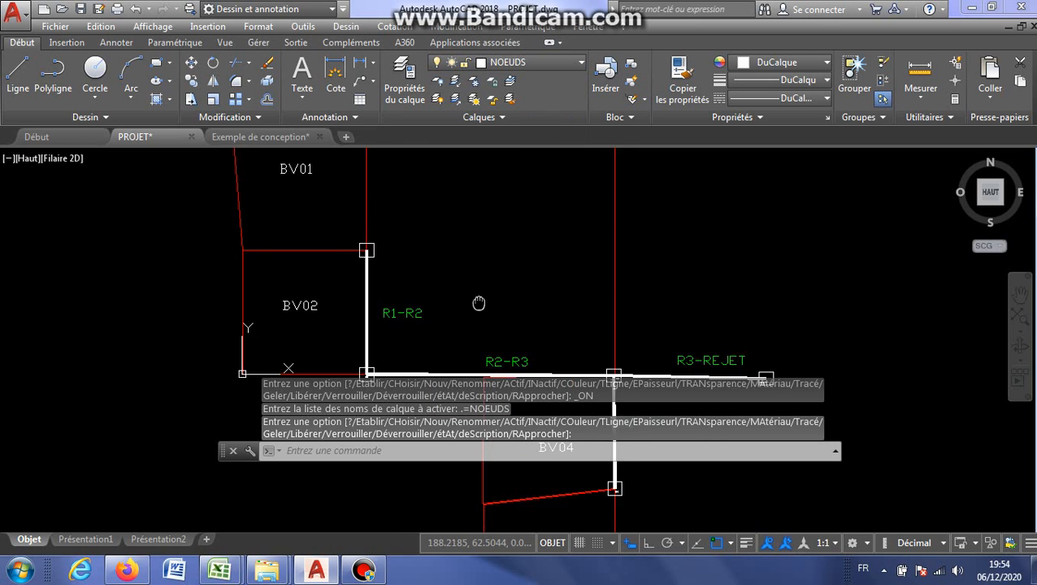
scroll(492, 228, down, 5)
scroll(513, 234, up, 5)
scroll(500, 224, down, 3)
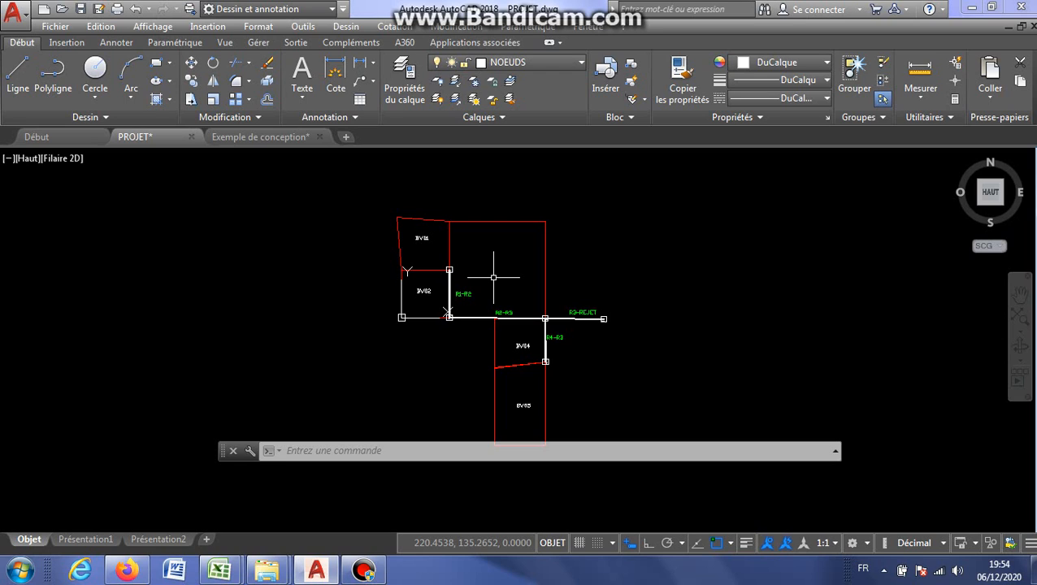
scroll(448, 259, up, 4)
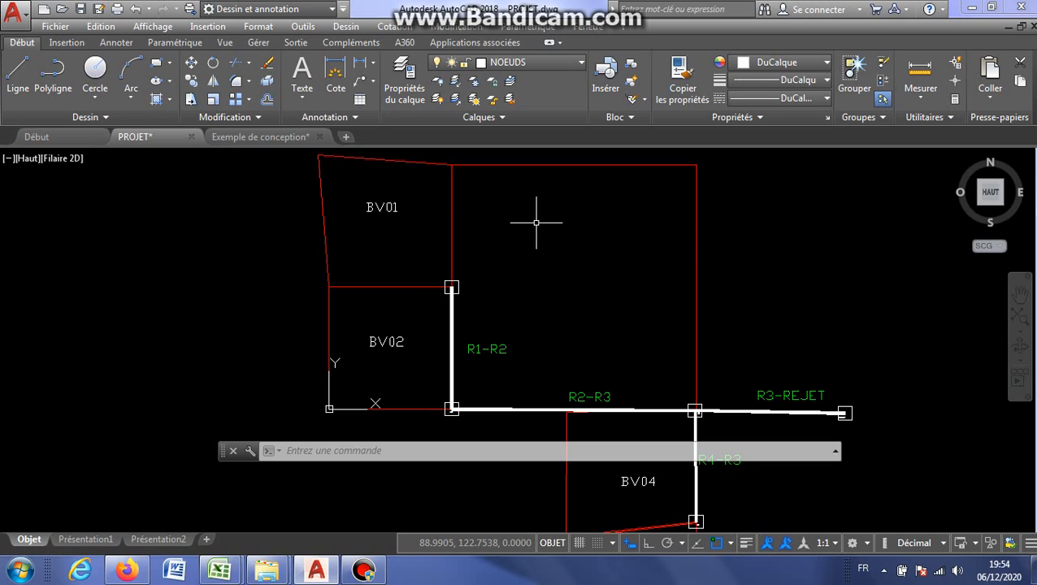
click(581, 62)
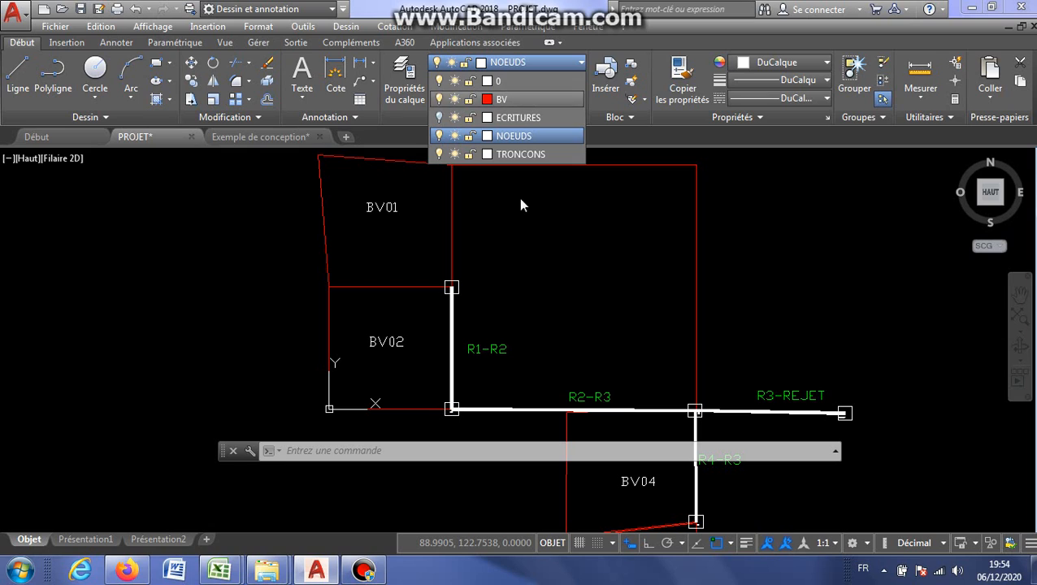
click(548, 262)
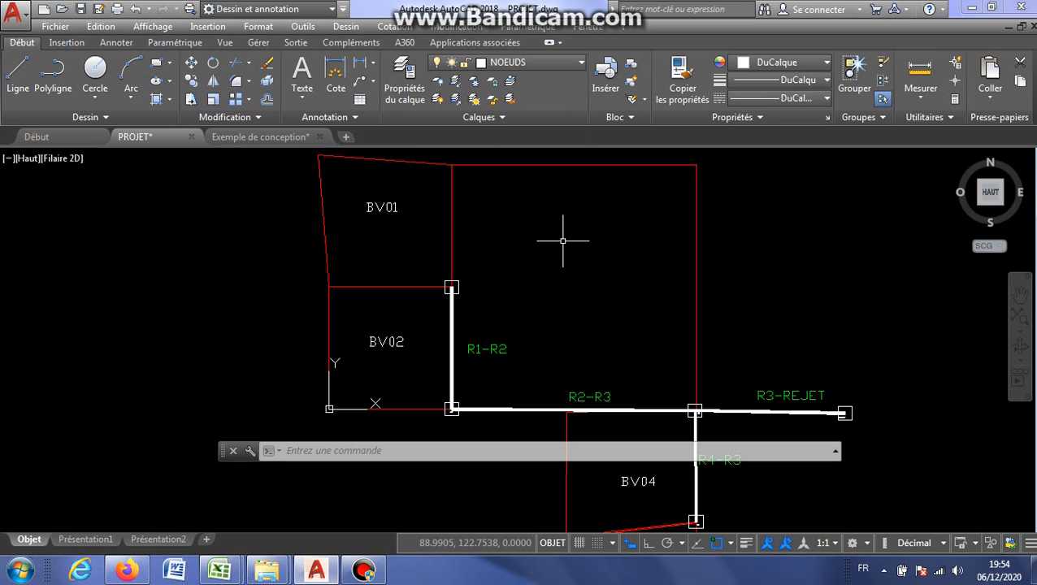
mouse_move(455, 239)
middle_down()
mouse_move(428, 232)
mouse_move(436, 225)
middle_up()
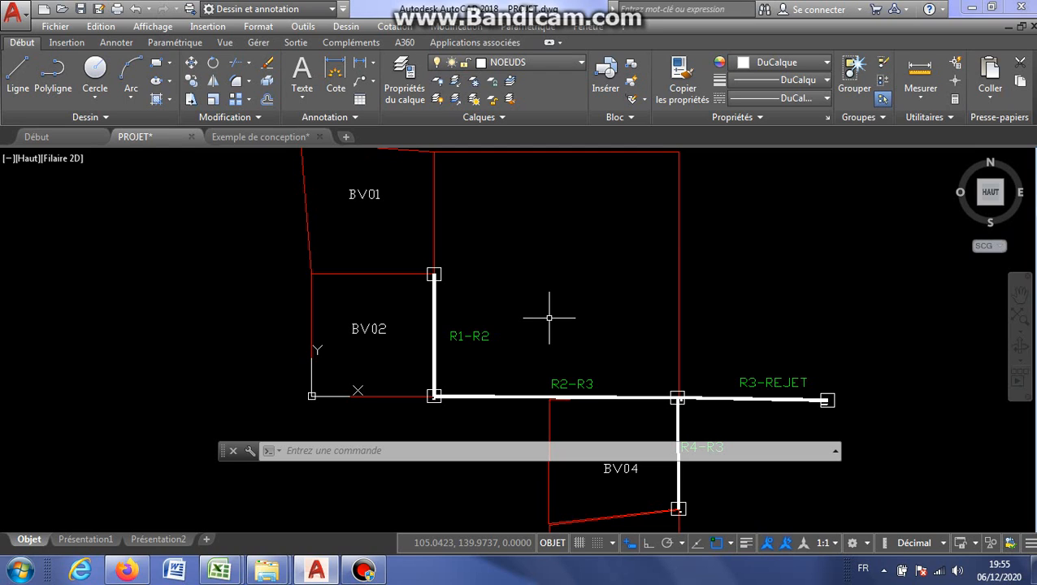
- Turn off the NOEUDS and TRONCONS layers, choosing to deactivate NOEUDS even though it is the current layer
click(581, 63)
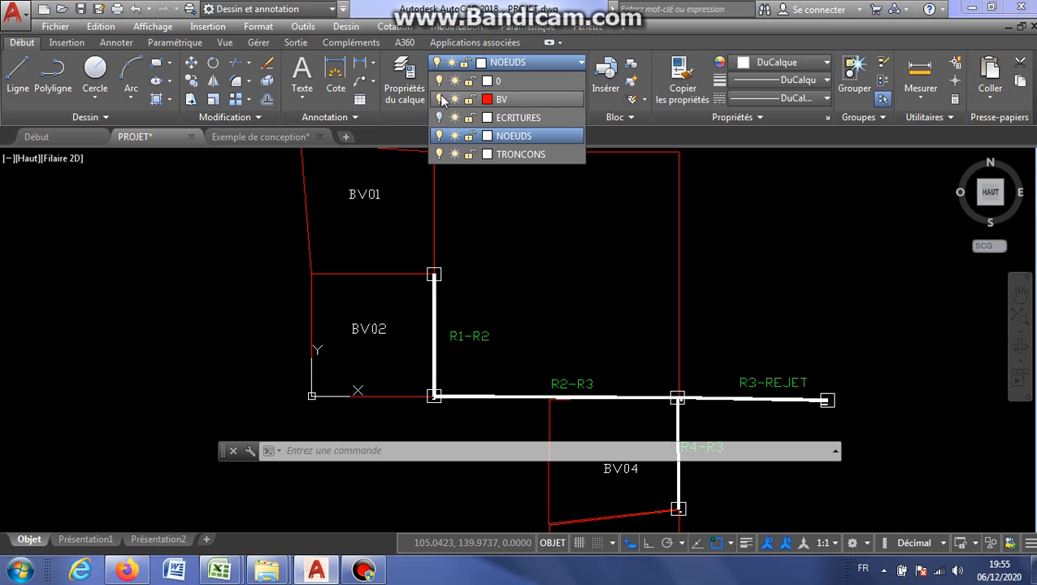
click(440, 136)
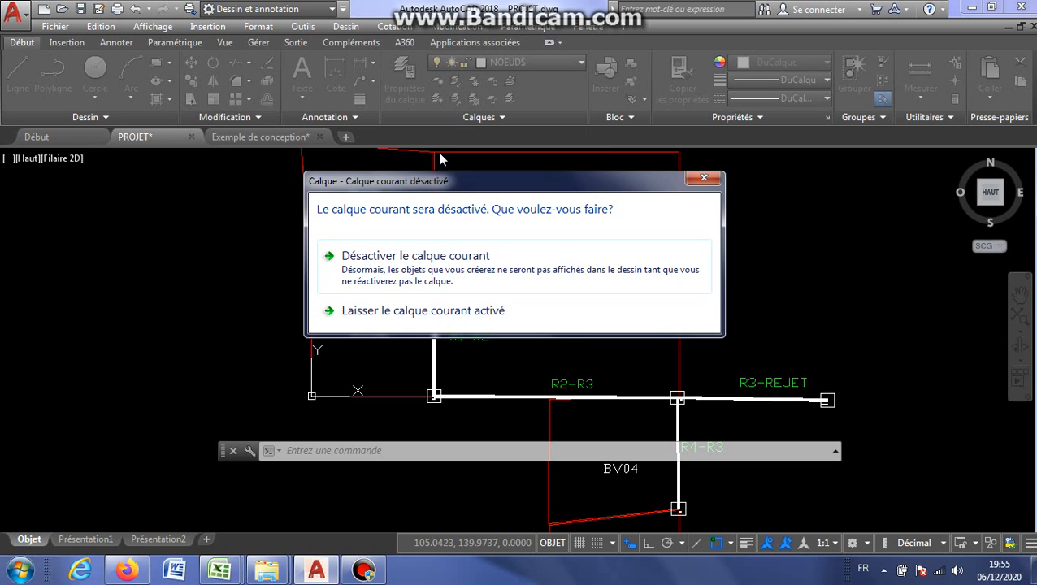
click(473, 269)
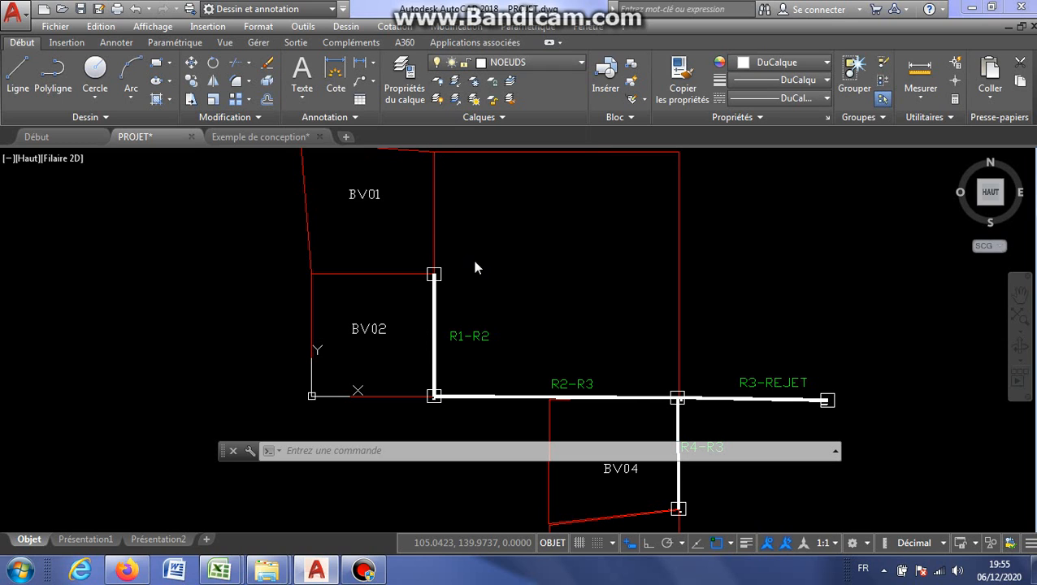
click(540, 65)
click(440, 154)
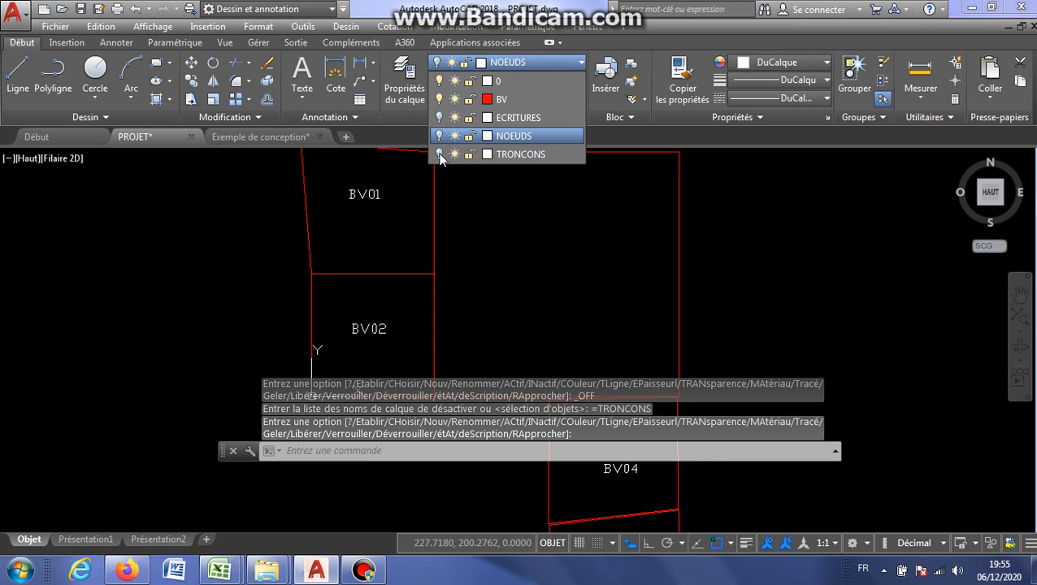
- Copy the BV01 label once into the large unlabelled catchment basin beside BV01 and BV02
scroll(540, 235, down, 6)
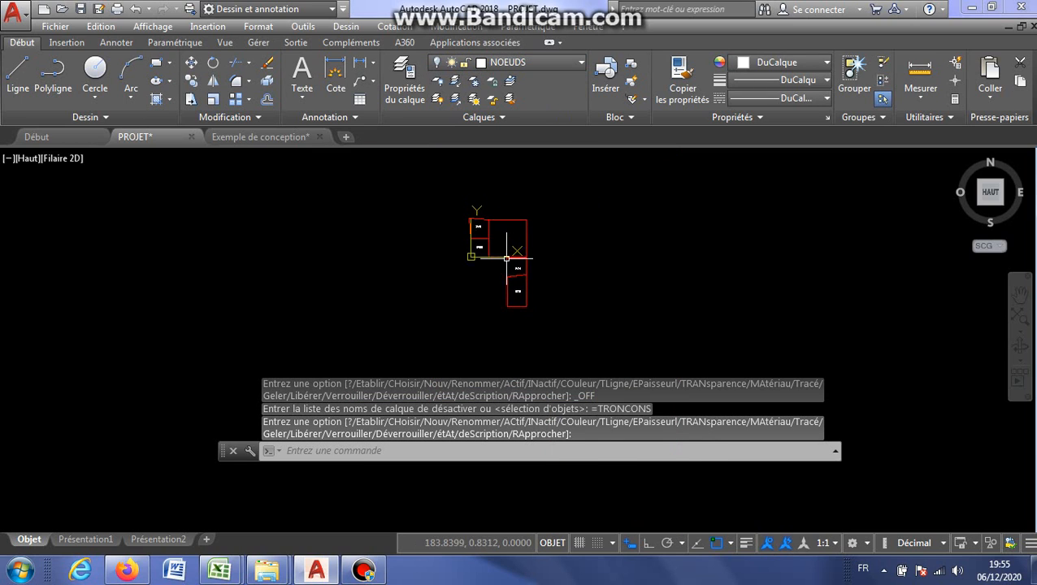
scroll(508, 237, up, 4)
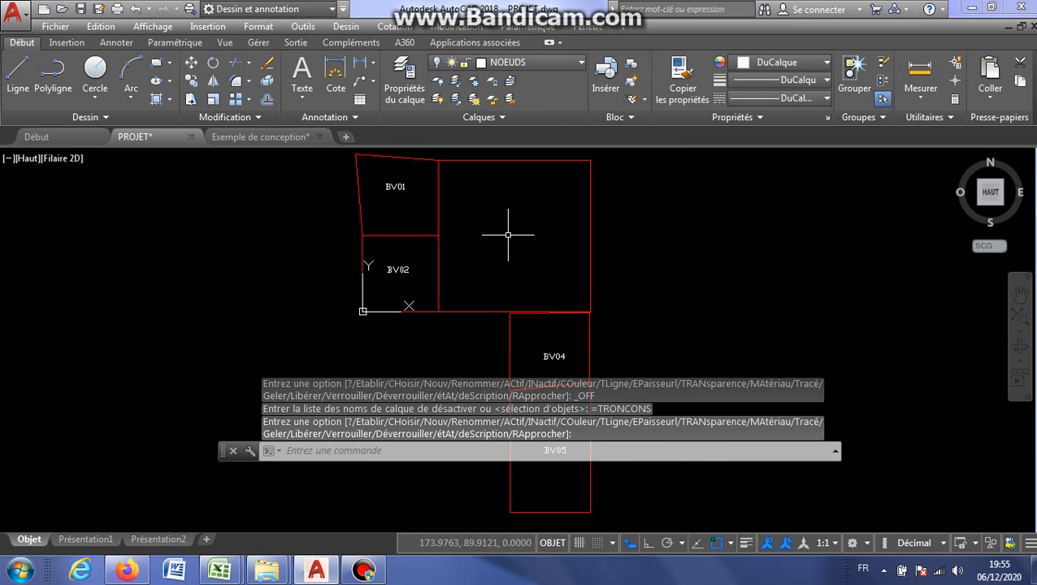
click(395, 186)
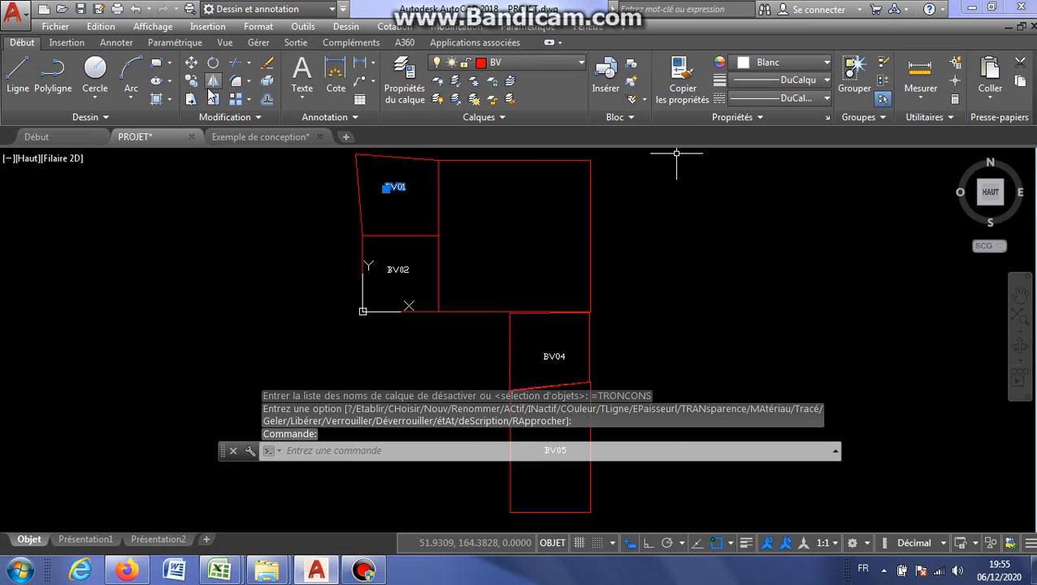
click(397, 185)
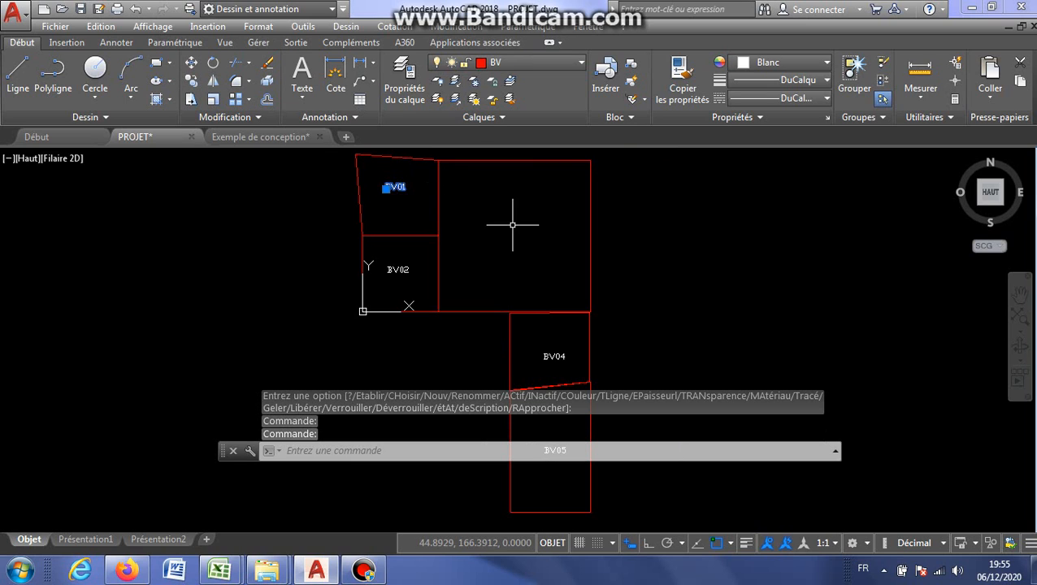
click(191, 81)
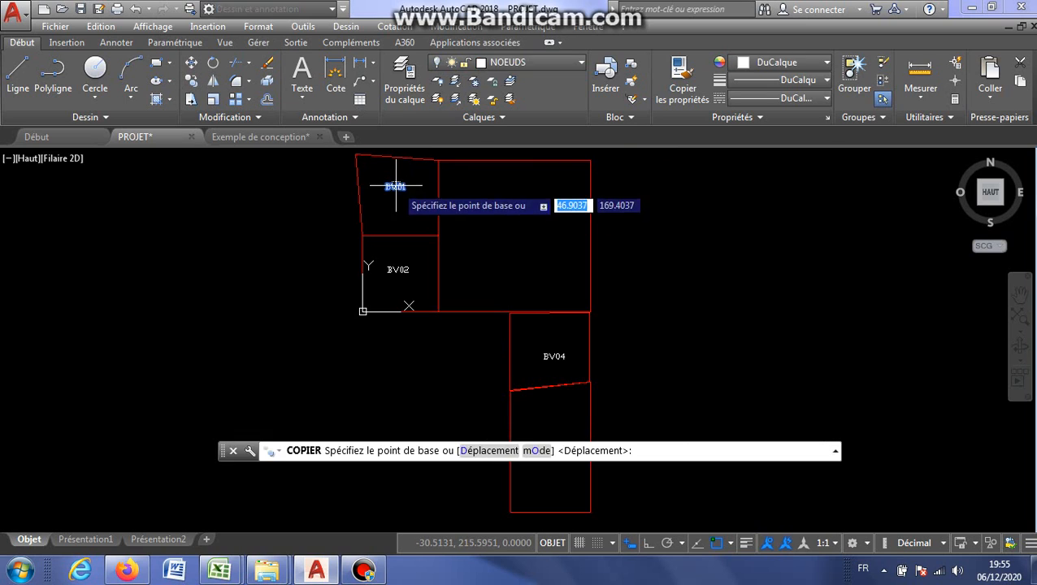
click(393, 187)
click(511, 233)
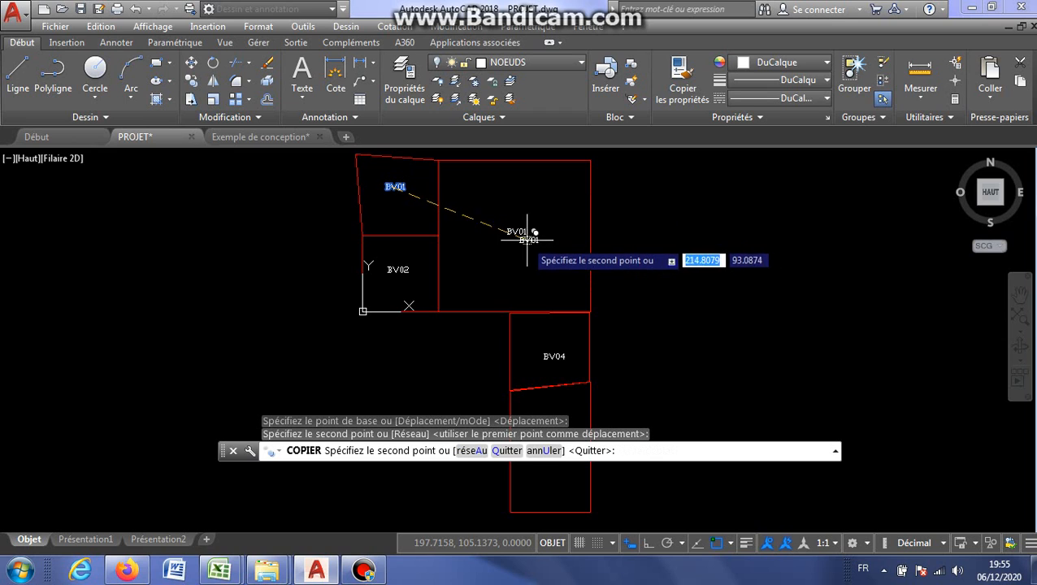
key(Escape)
- Change the text of the copied label in the large basin to BV03
scroll(522, 230, up, 4)
click(524, 229)
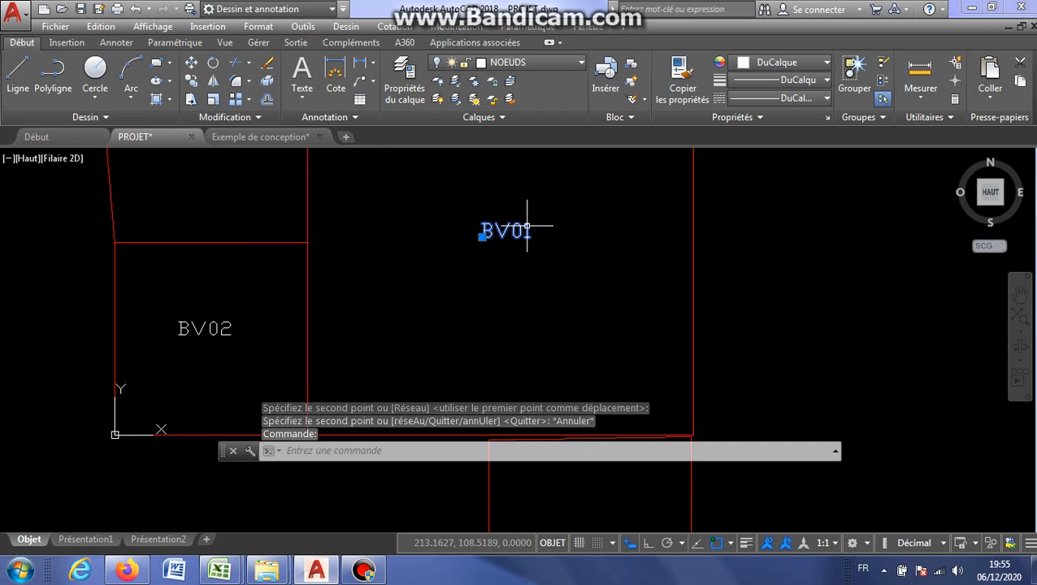
double_click(525, 232)
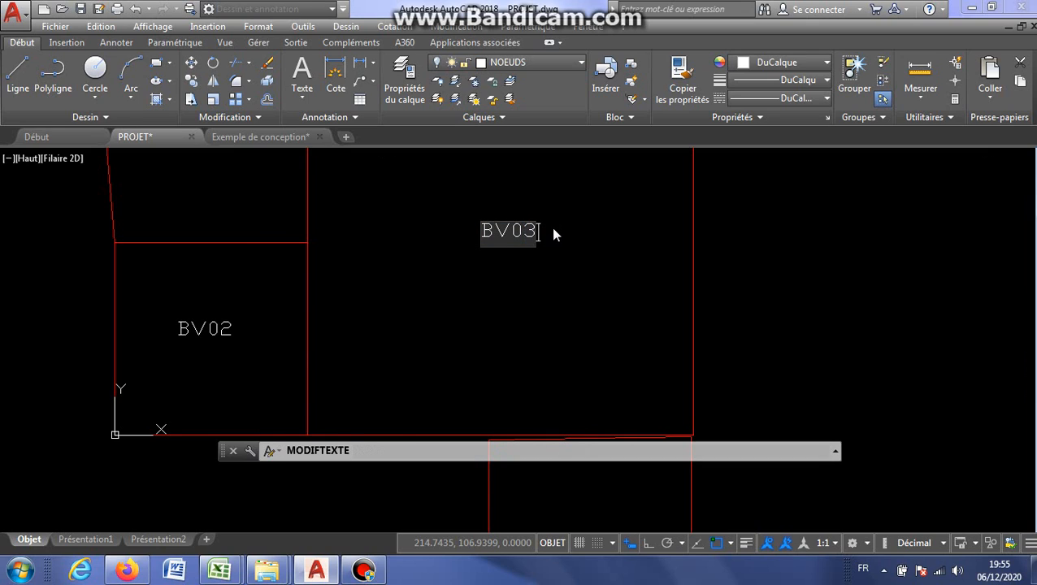
click(544, 303)
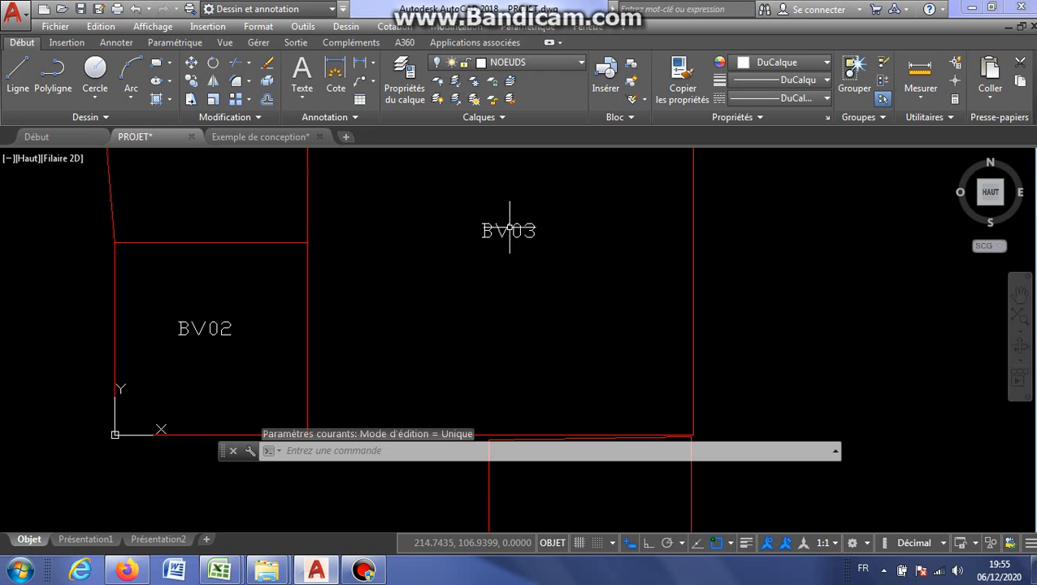
click(510, 227)
key(Escape)
scroll(521, 241, down, 2)
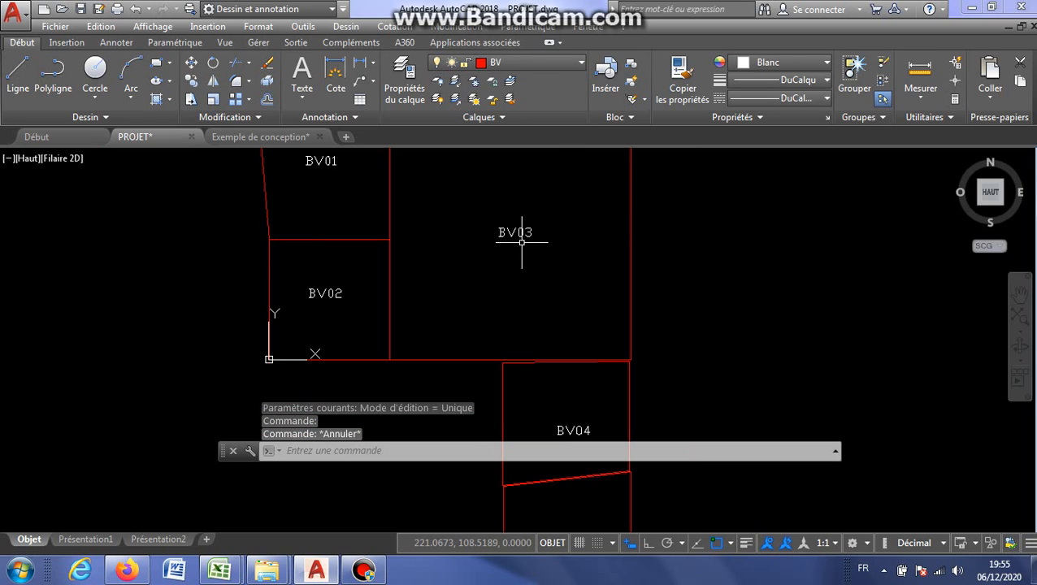
click(362, 572)
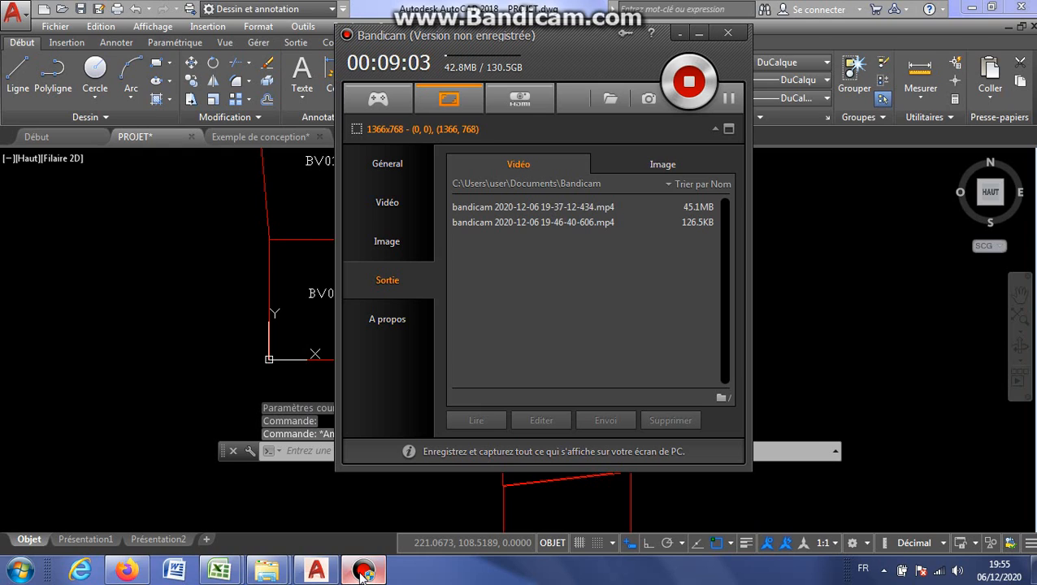